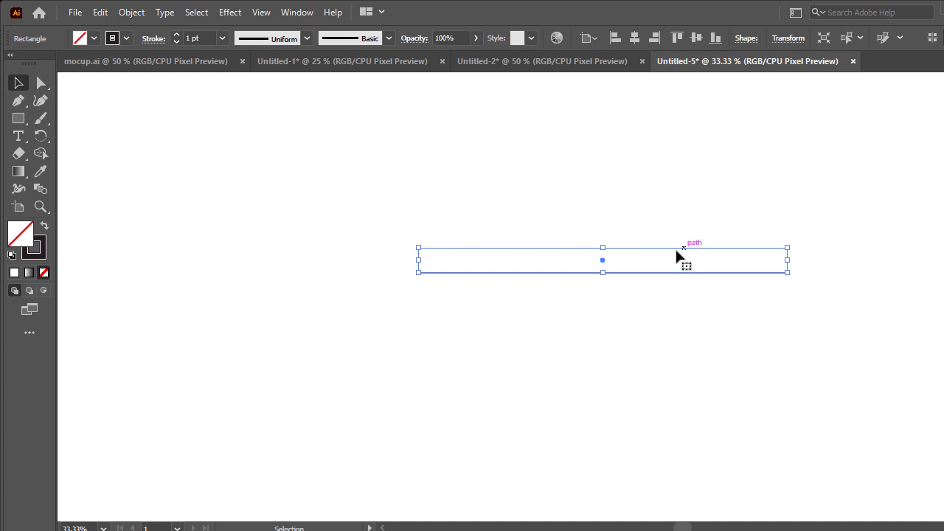
Step: Move the long rectangle slightly up and to the left on the artboard, then deselect it
click(671, 240)
drag(691, 250, 638, 220)
scroll(639, 201, up, 1)
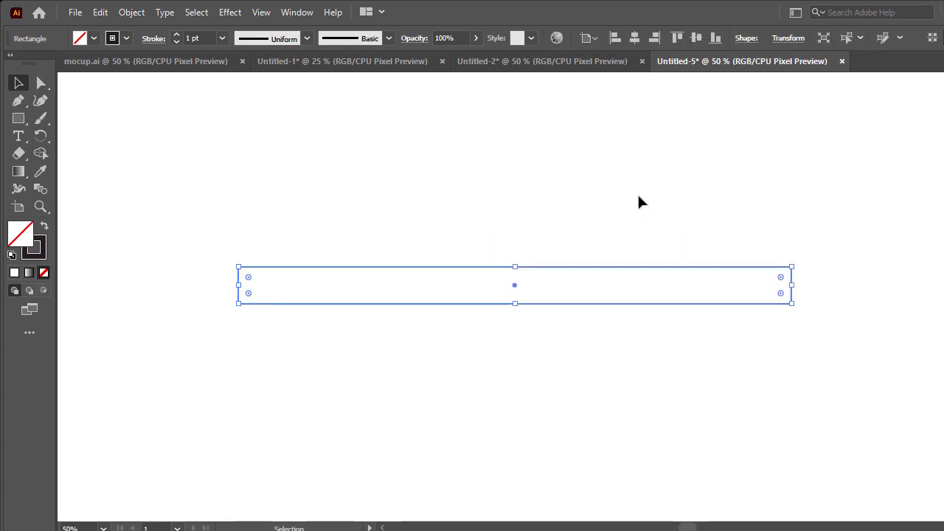
scroll(607, 205, down, 1)
click(617, 189)
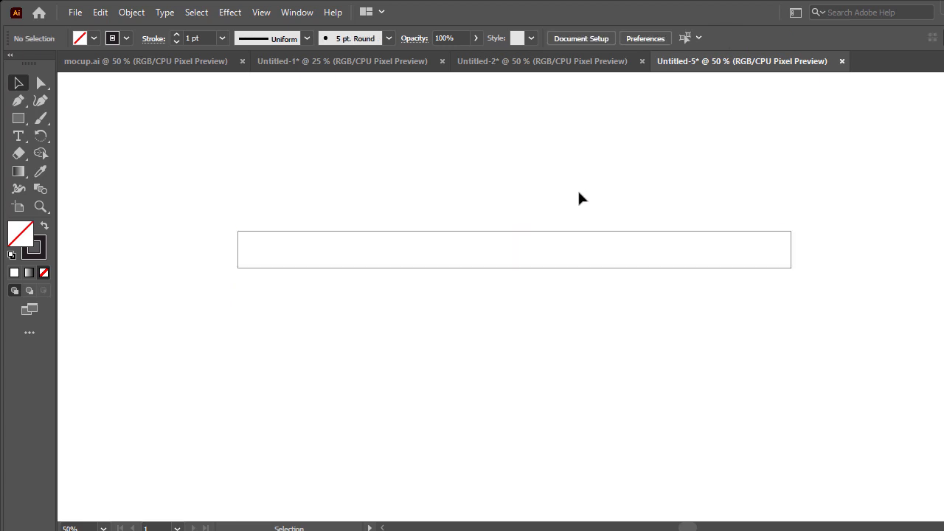
Step: Create a second rectangle 1500 pt wide and 50 pt high above the existing one
click(19, 118)
click(329, 177)
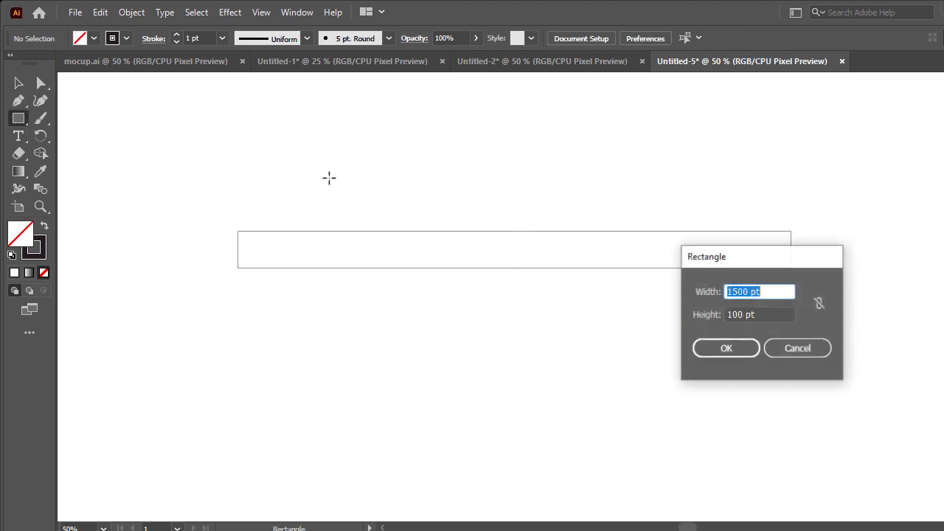
double_click(741, 314)
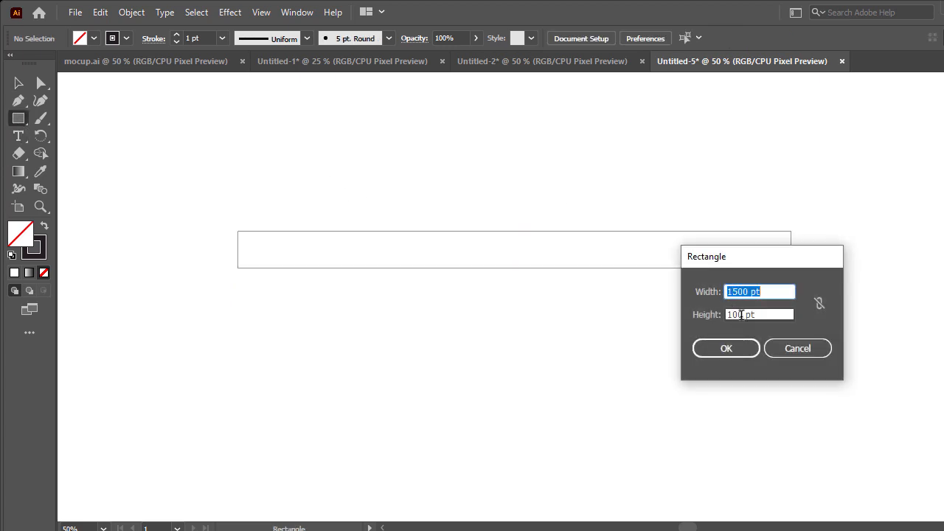
text(50)
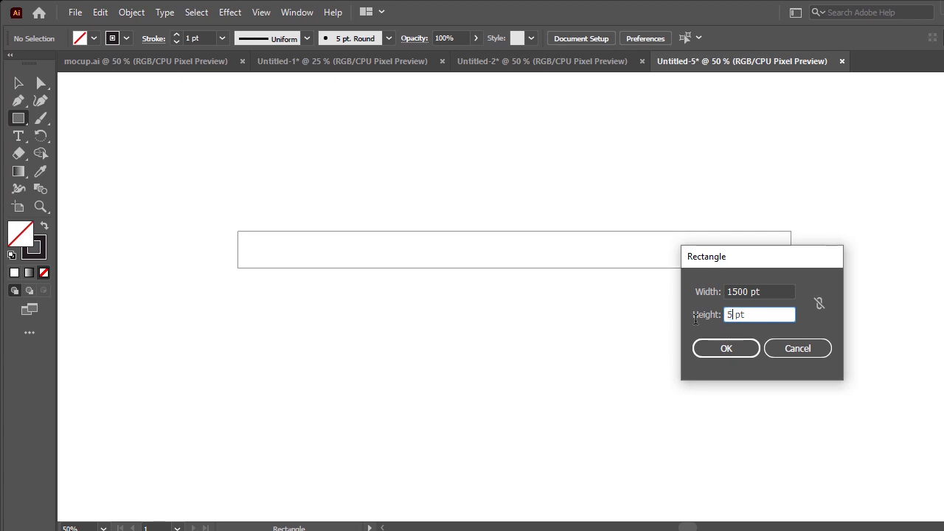
click(720, 351)
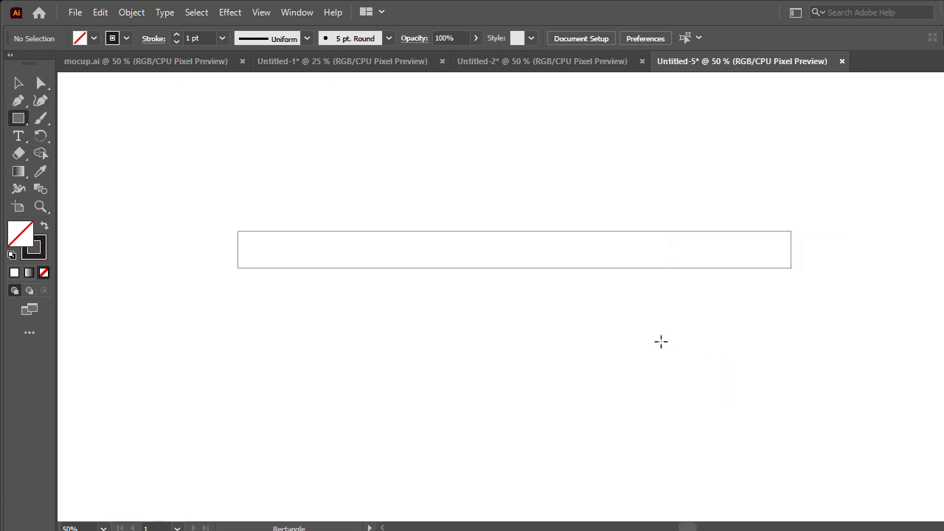
Step: Place the thin rectangle directly beneath the taller one, edges touching and both ends aligned
click(19, 83)
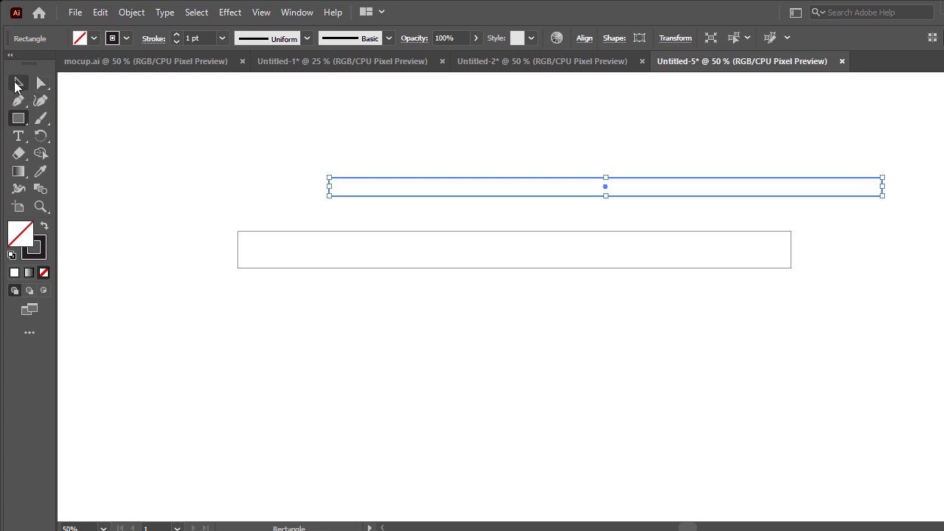
click(616, 168)
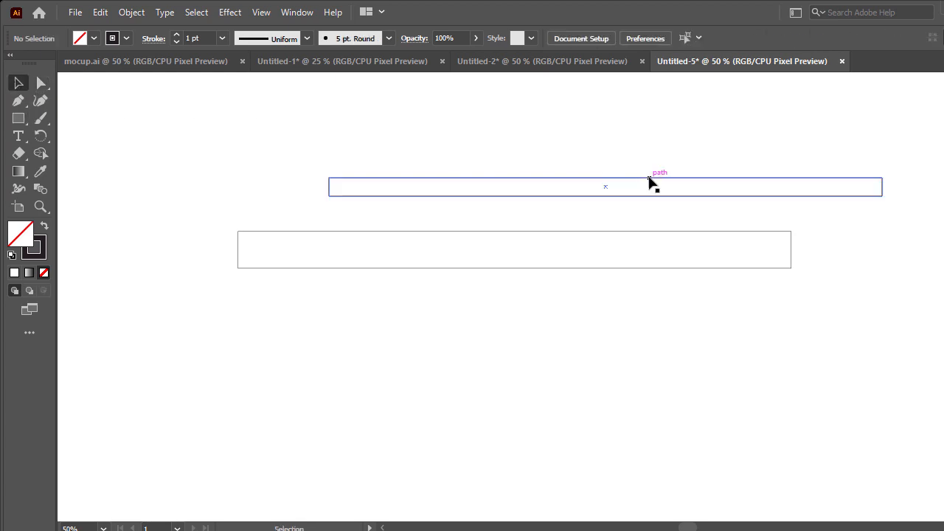
drag(647, 181, 560, 272)
click(620, 334)
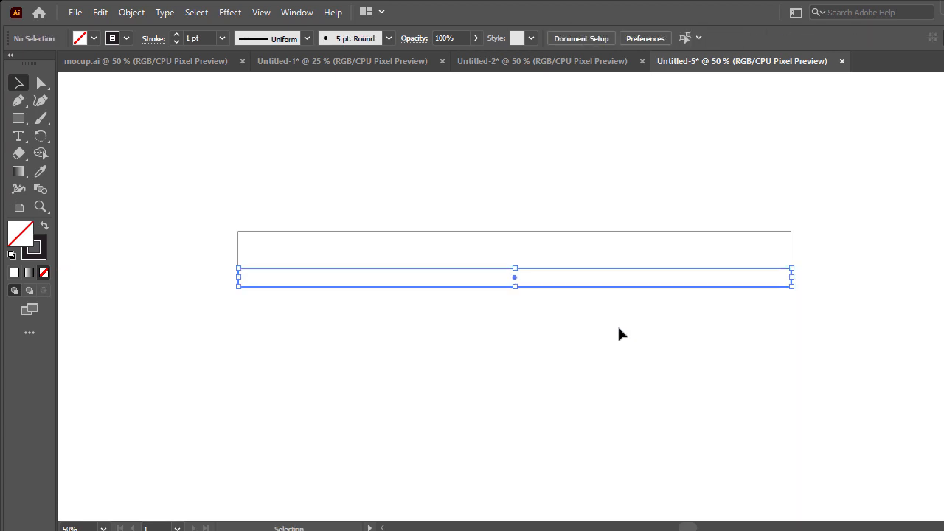
Step: Duplicate the taller rectangle 150 pt straight down so the copy sits flush under the thin rectangle
click(556, 234)
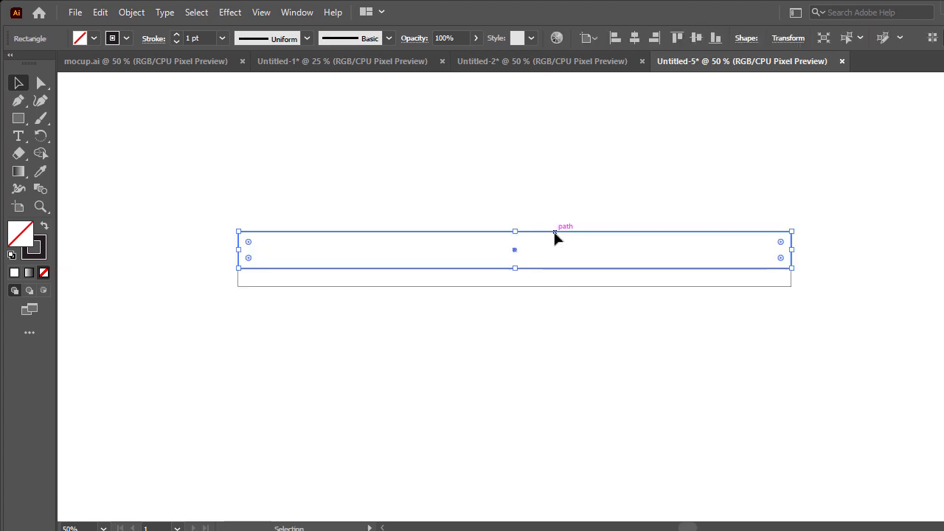
drag(556, 235, 557, 288)
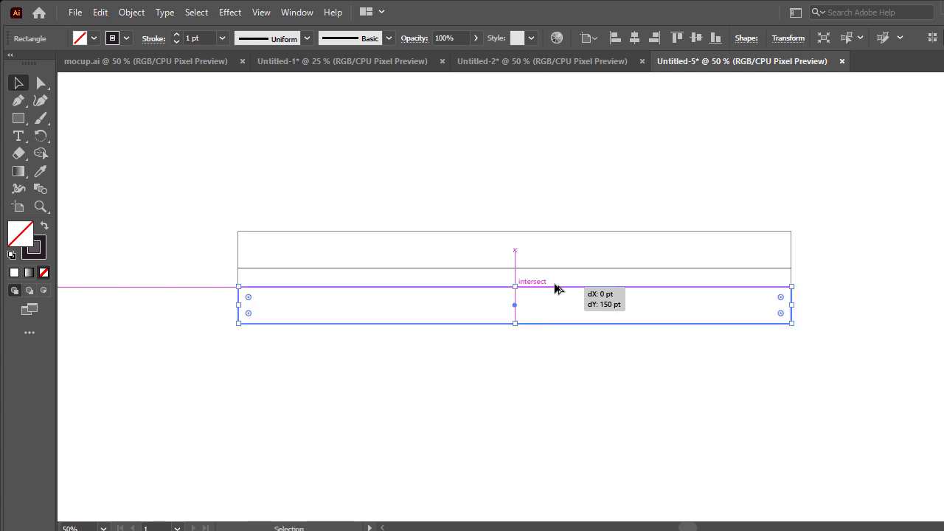
click(594, 354)
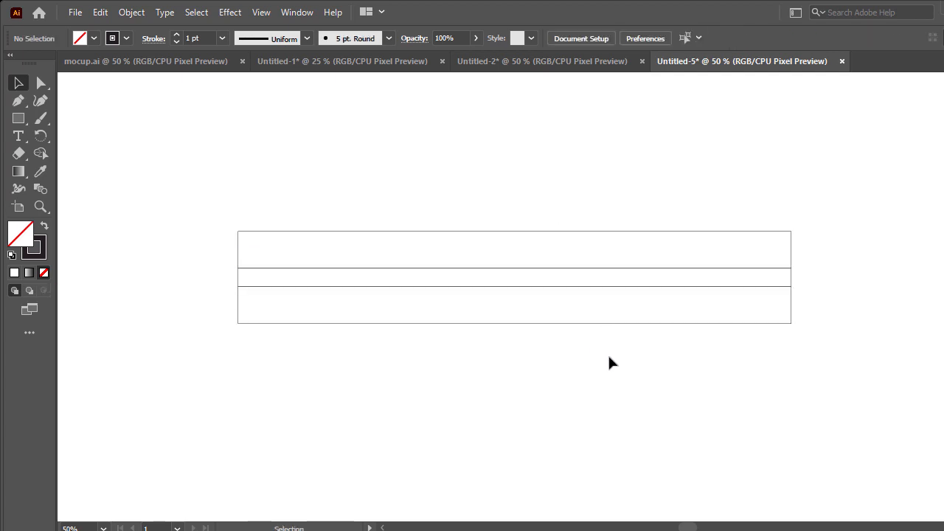
Step: Add a third tall rectangle below the second, aligned with it and separated by the same gap
key(a)
key(v)
click(591, 324)
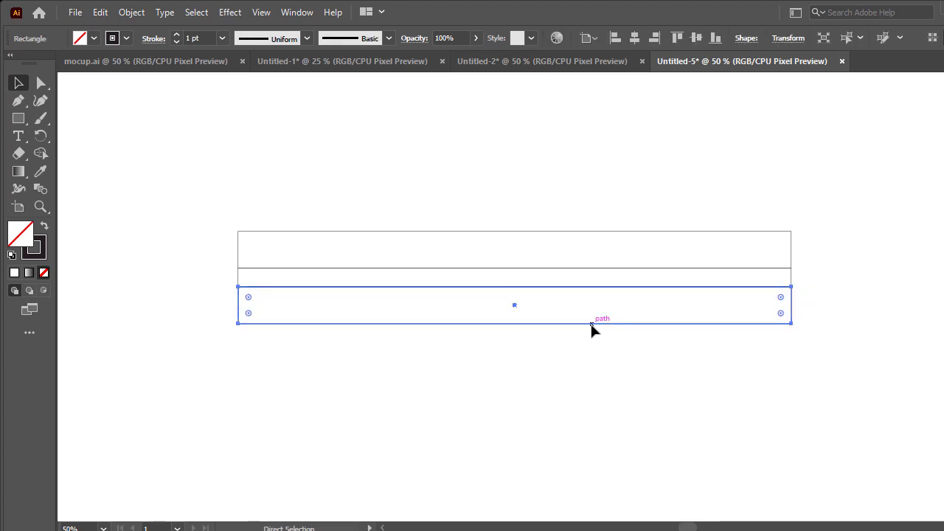
drag(592, 324, 592, 357)
click(586, 418)
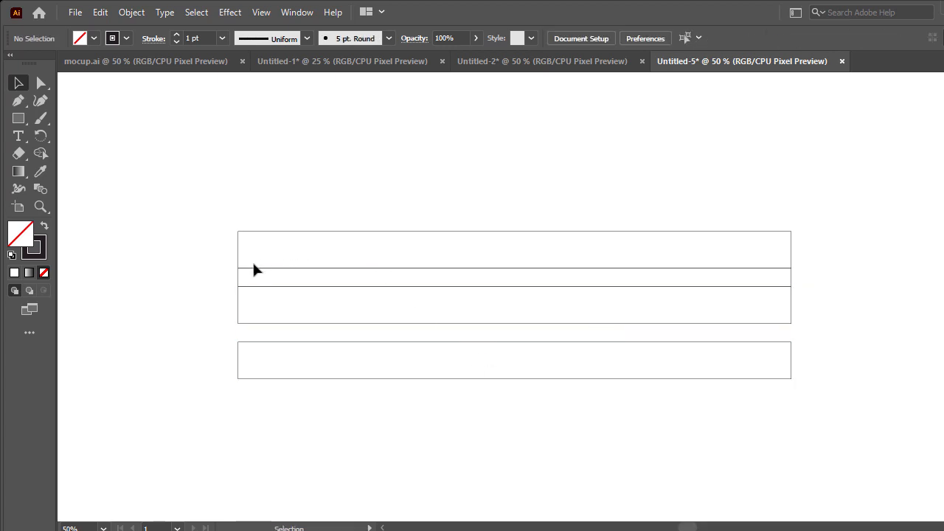
Step: Delete the thin spacer rectangle and move the three remaining bars together slightly upward
click(239, 278)
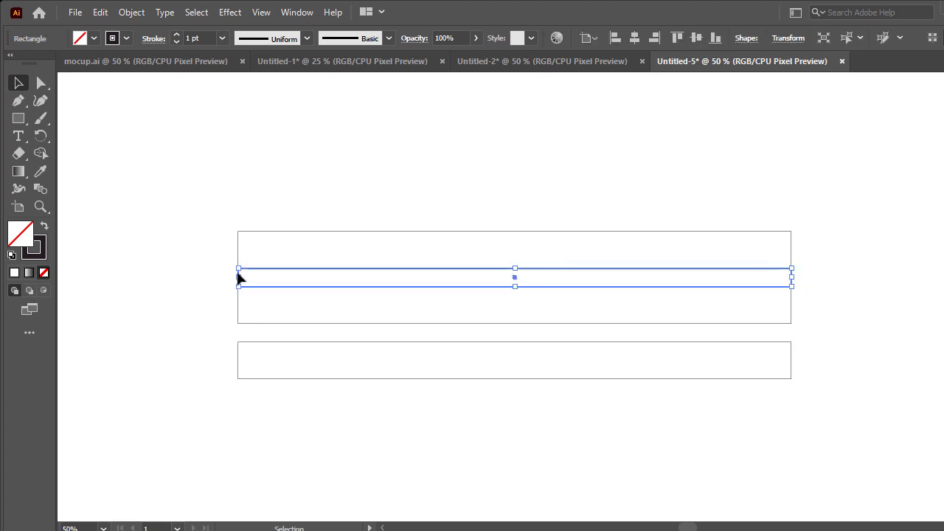
key(Delete)
drag(186, 202, 502, 491)
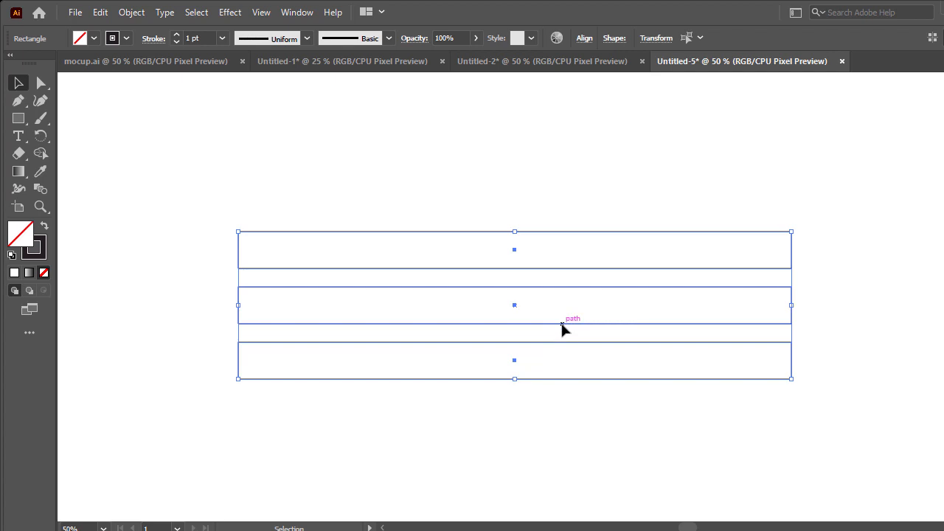
drag(565, 329, 560, 292)
click(393, 472)
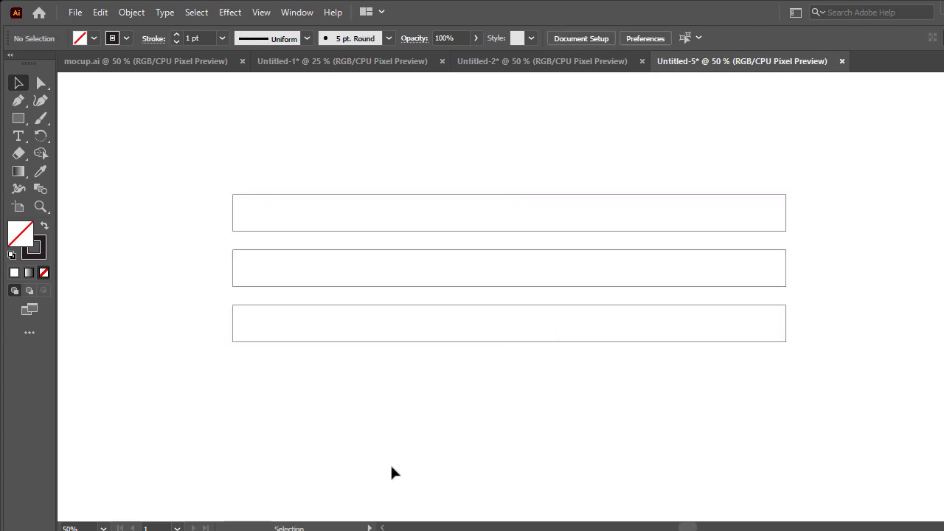
Step: Draw a circle spanning from the first bar's upper edge to the second bar's lower edge, near their left end
click(20, 123)
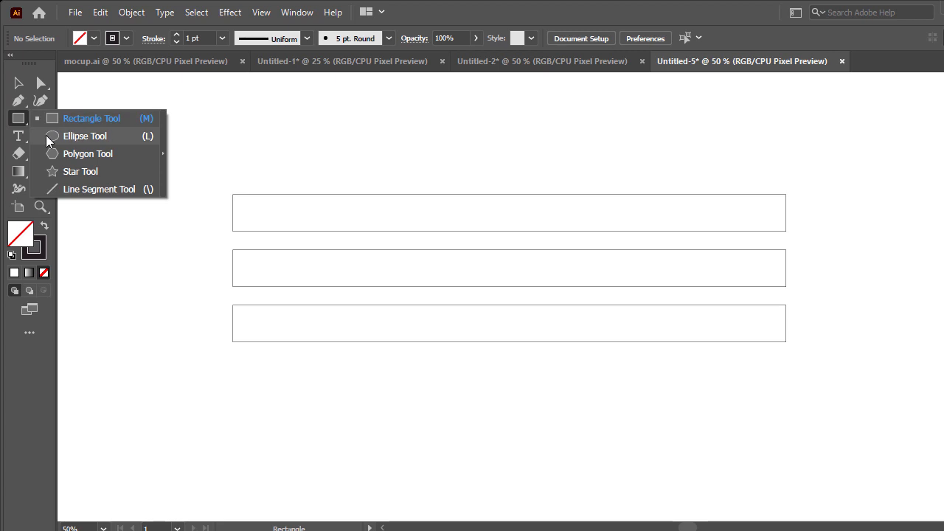
click(49, 136)
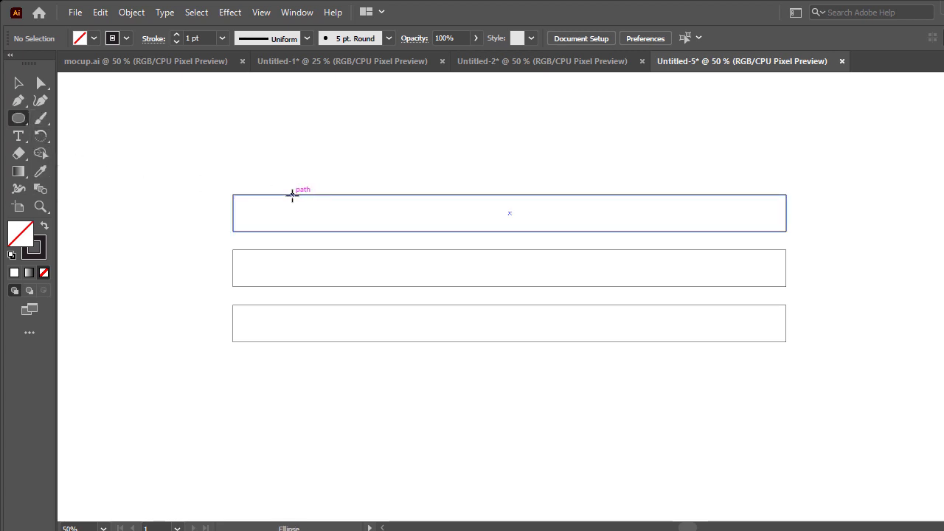
drag(292, 194, 384, 264)
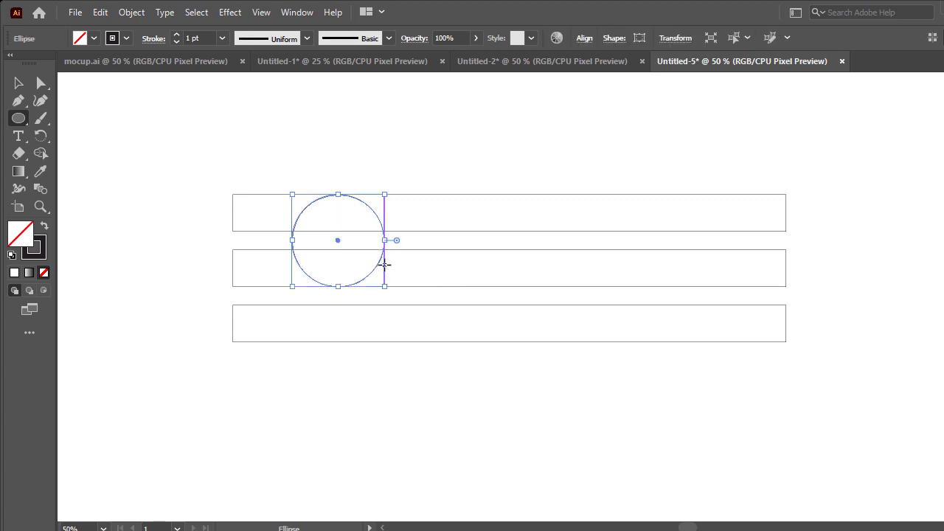
click(18, 82)
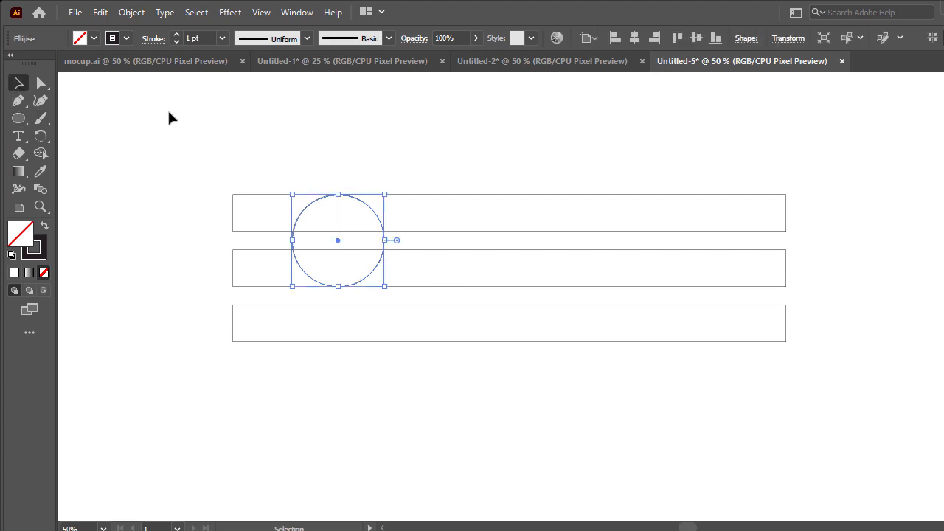
click(169, 118)
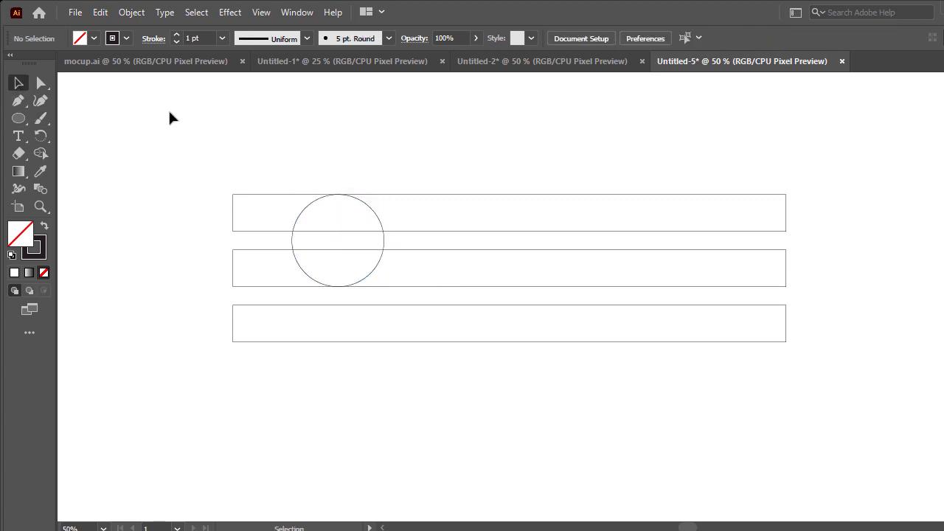
Step: Copy the circle in place and shrink the copy about its centre to fit the gap between the first two bars
click(373, 212)
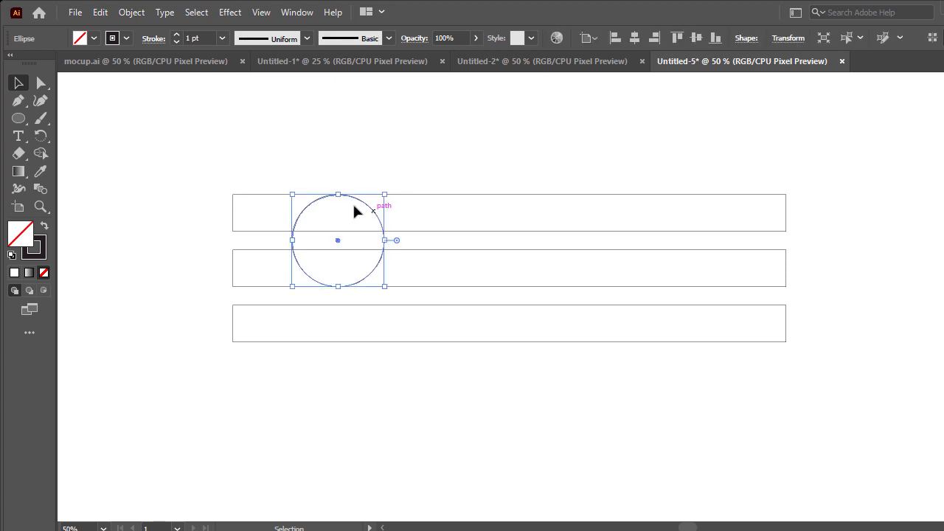
click(99, 14)
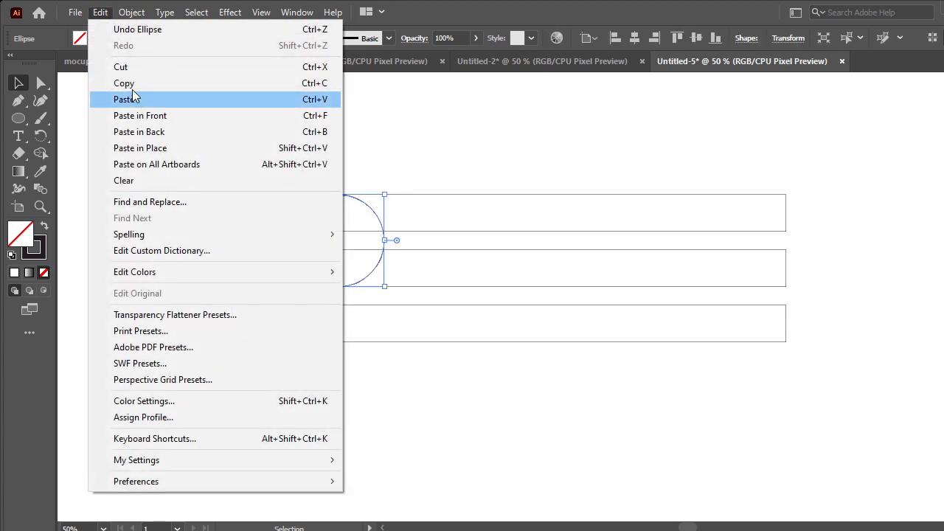
click(127, 83)
click(103, 13)
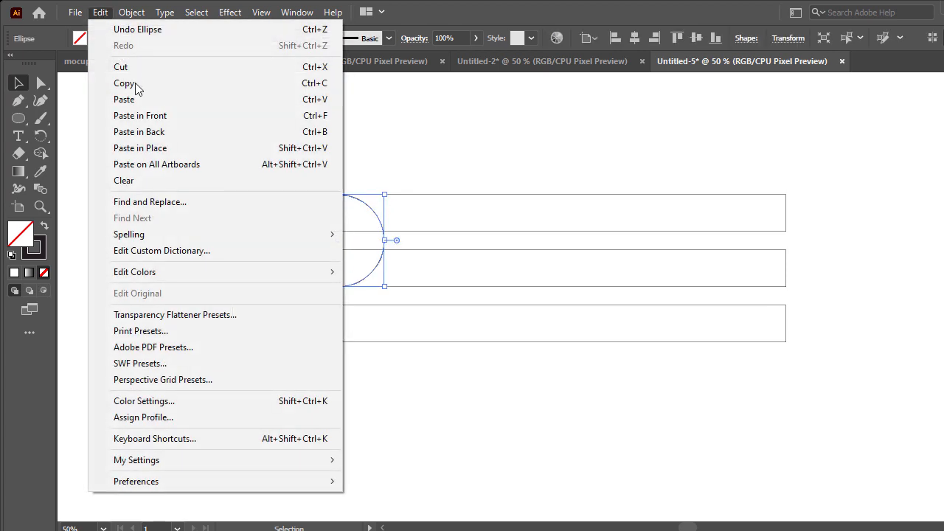
click(153, 148)
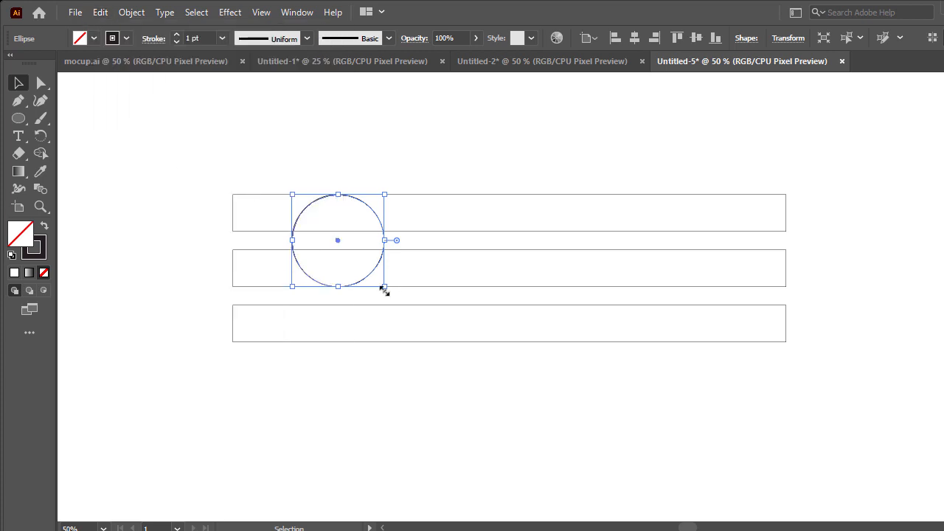
drag(384, 288, 345, 250)
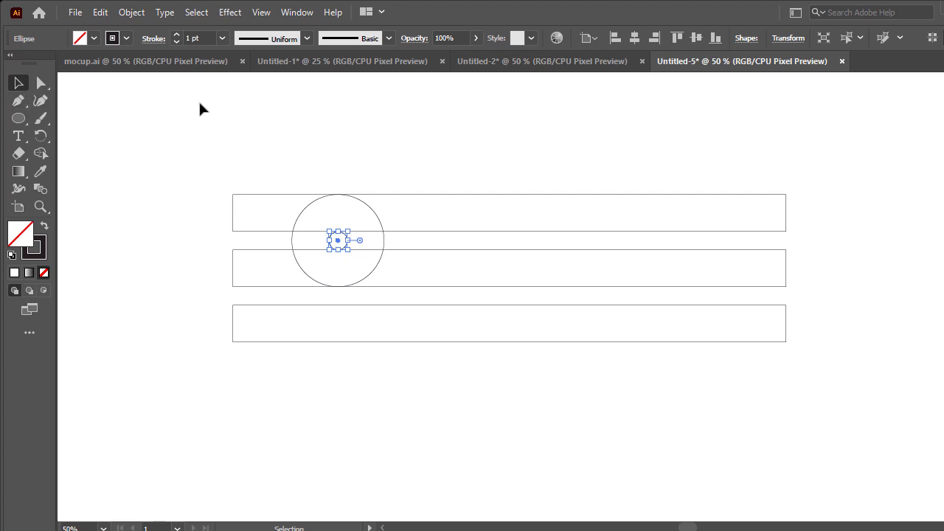
click(247, 131)
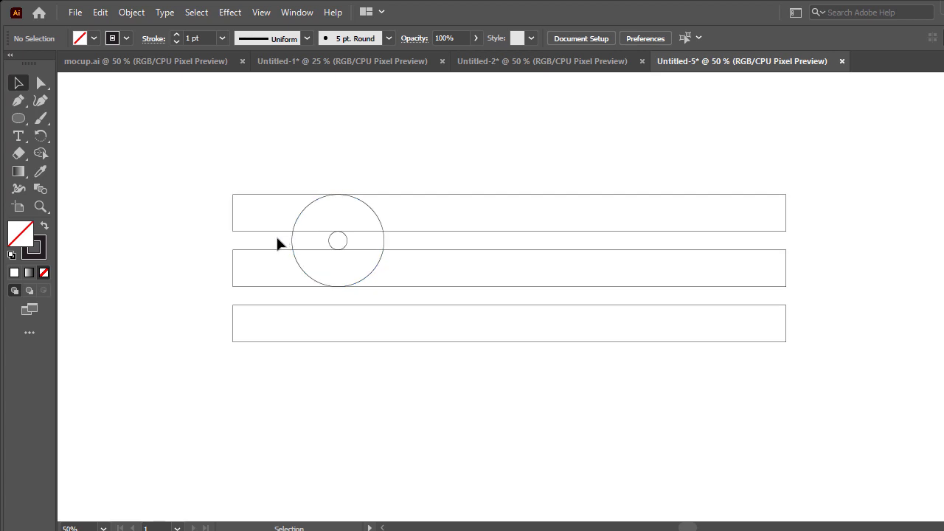
Step: Group the two concentric circles and place a pasted copy to the right of the original, with the outer circles touching
drag(278, 239, 352, 246)
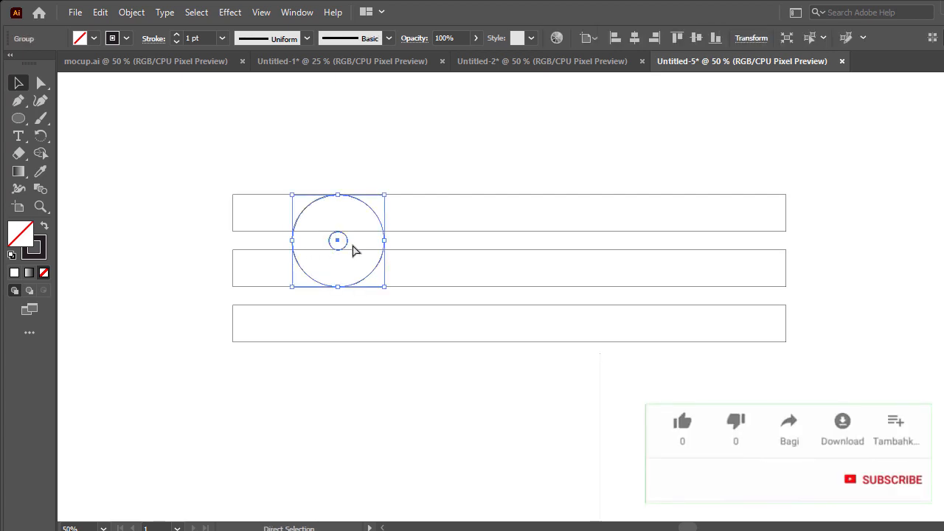
key(ctrl+c)
key(ctrl+v)
click(552, 273)
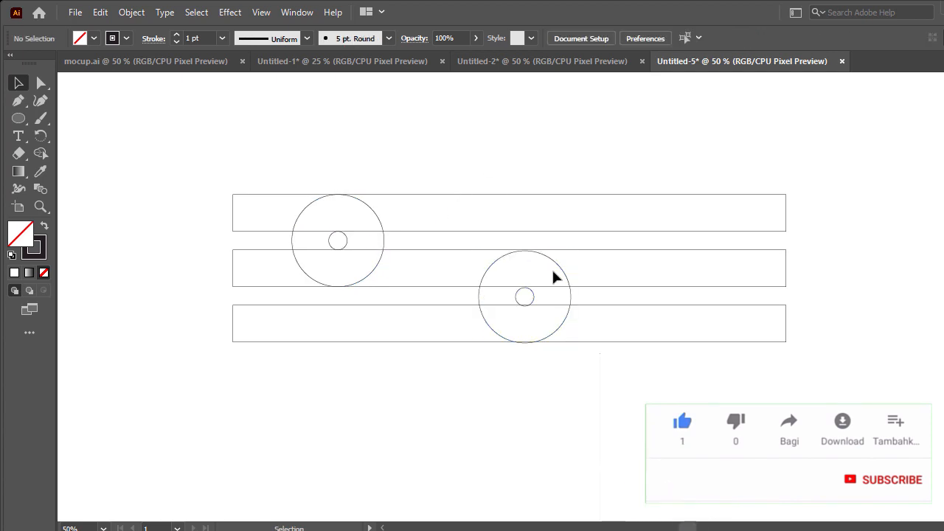
drag(565, 275, 470, 216)
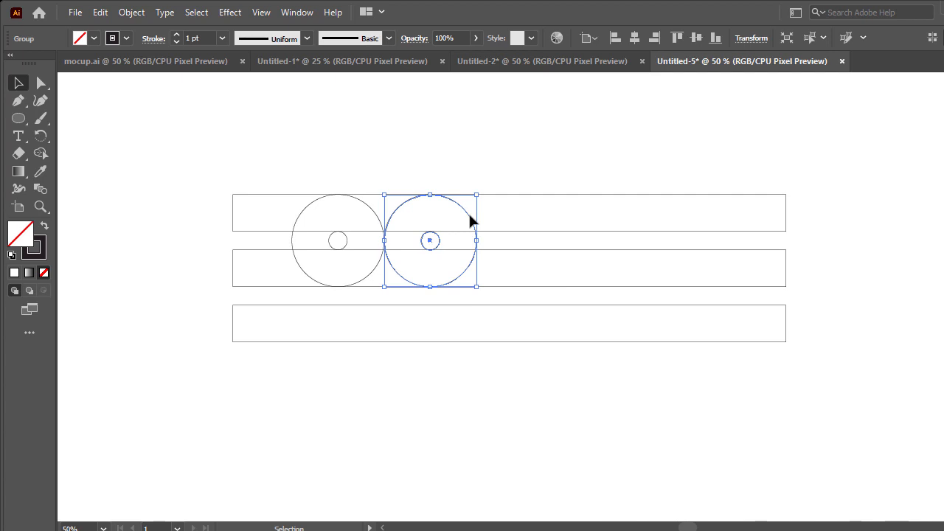
Step: Paste another circle group and place it directly below the second one, spanning the middle and lowest bars
key(a)
key(ctrl+v)
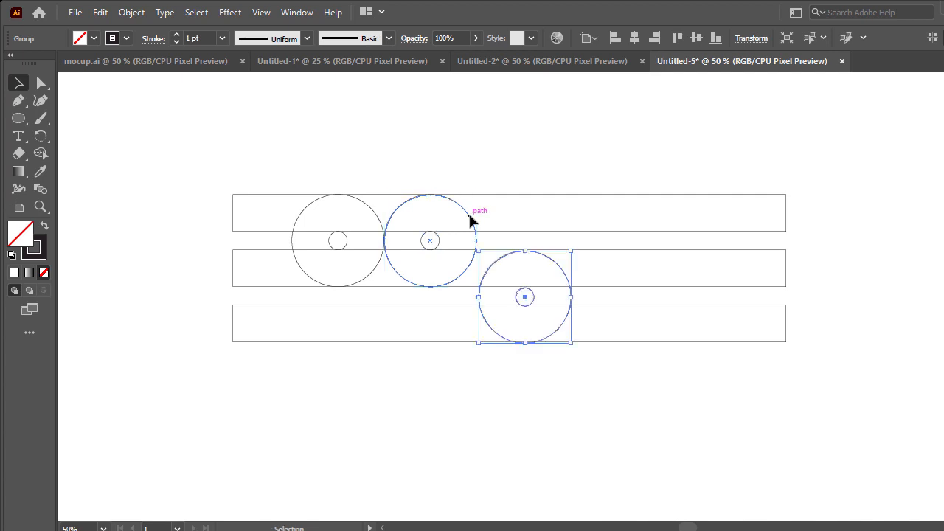
click(503, 155)
drag(533, 302, 438, 292)
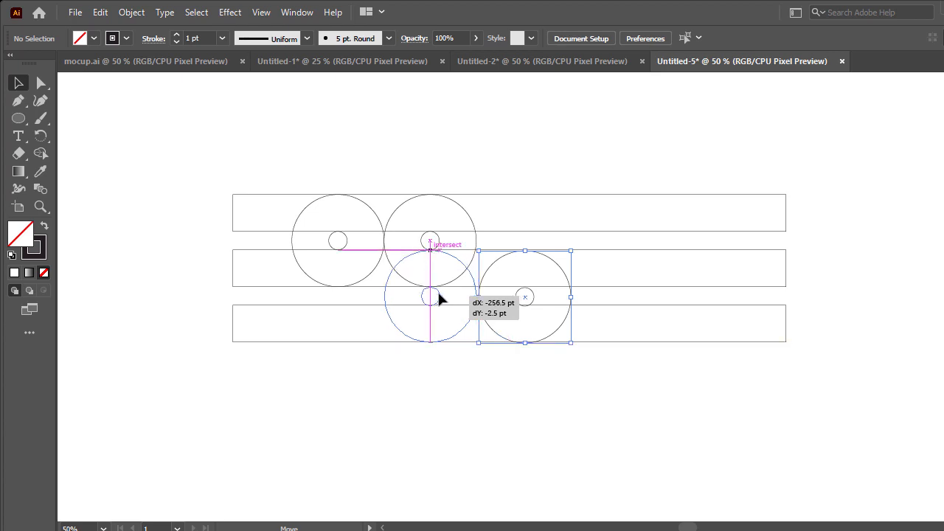
drag(439, 293, 438, 293)
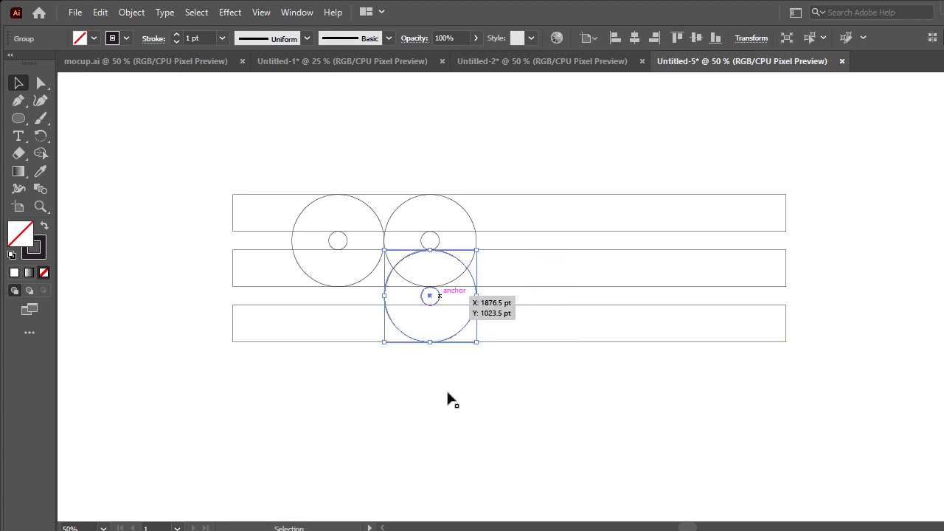
click(421, 362)
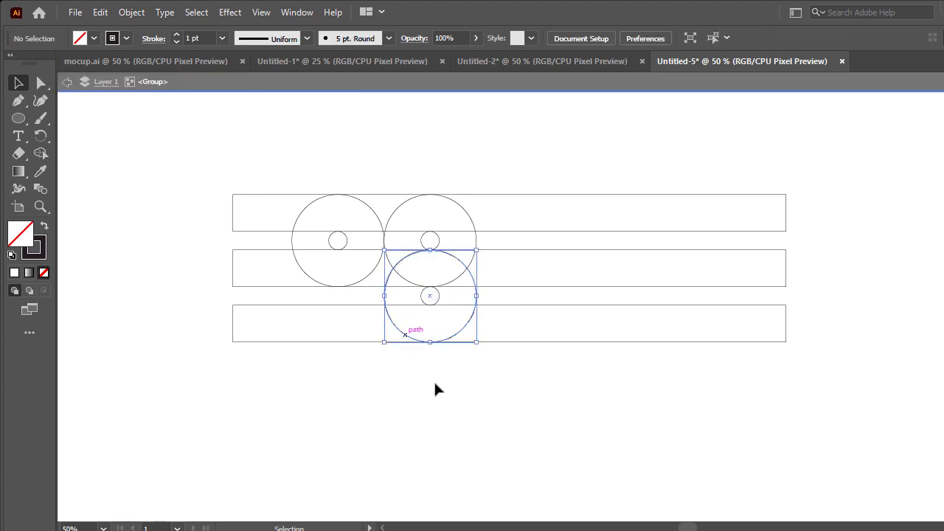
Step: Paste another copy of the concentric circle group and place it directly below the first group, touching the lower right group
click(407, 339)
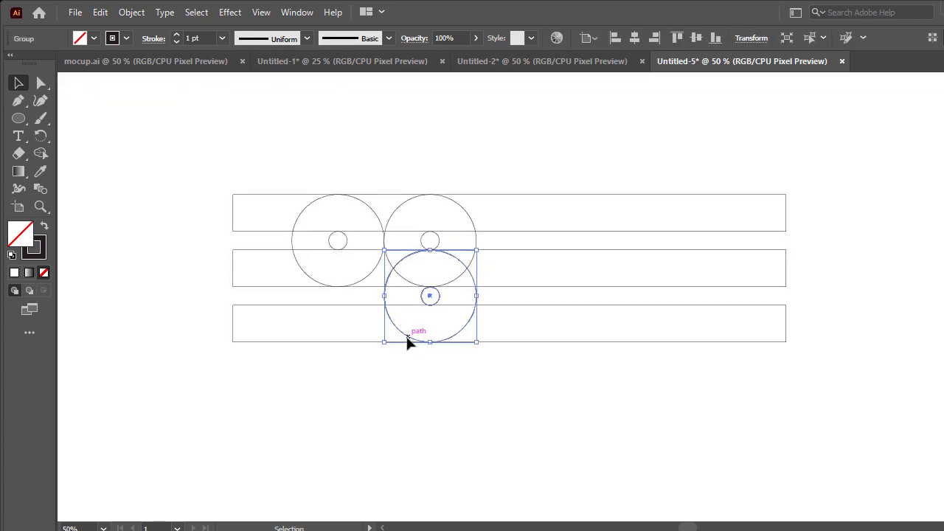
key(a)
key(ctrl+c)
key(ctrl+v)
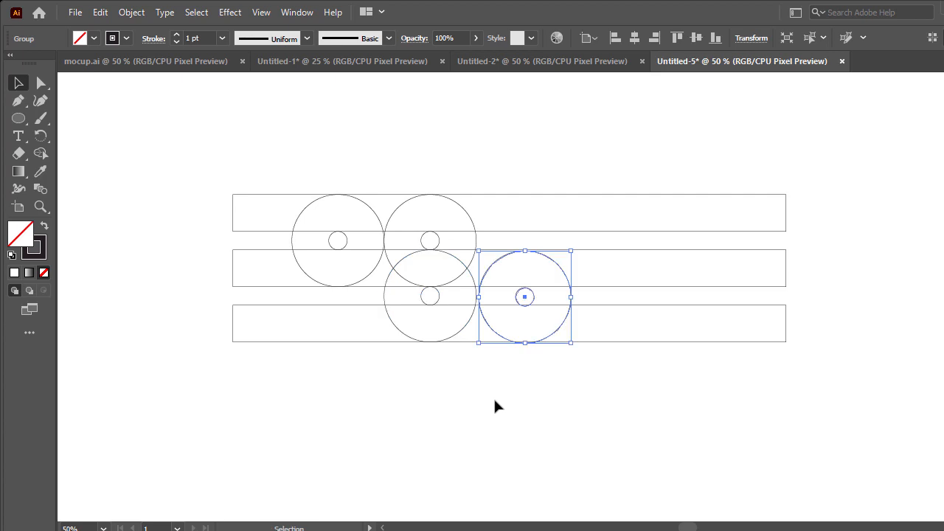
click(496, 354)
drag(491, 332, 304, 336)
click(346, 382)
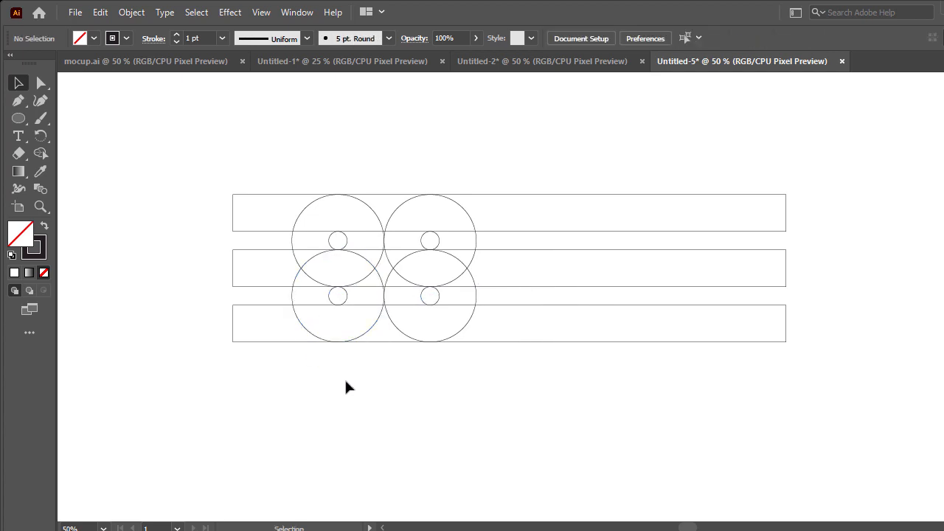
Step: Create a circle 30 pt wide and 30 pt high in the empty area left of the bars
key(ctrl+1)
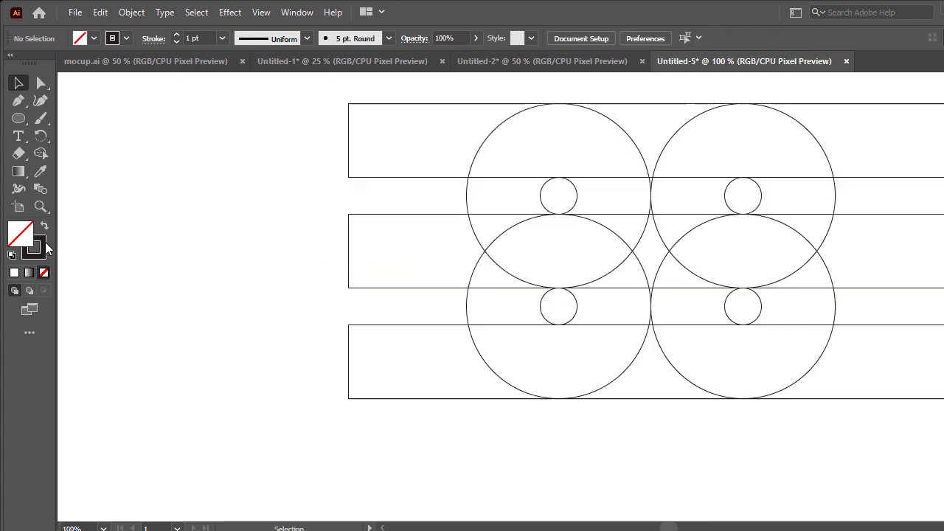
click(16, 120)
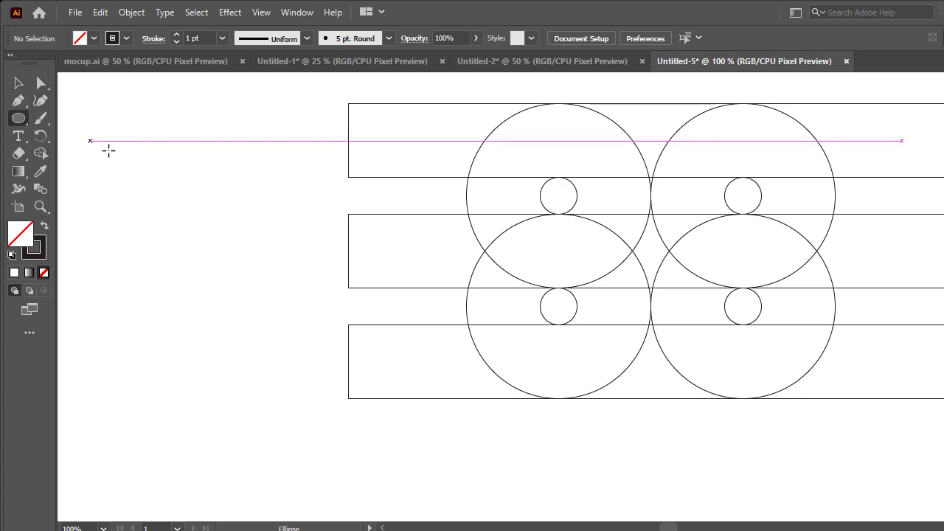
click(197, 209)
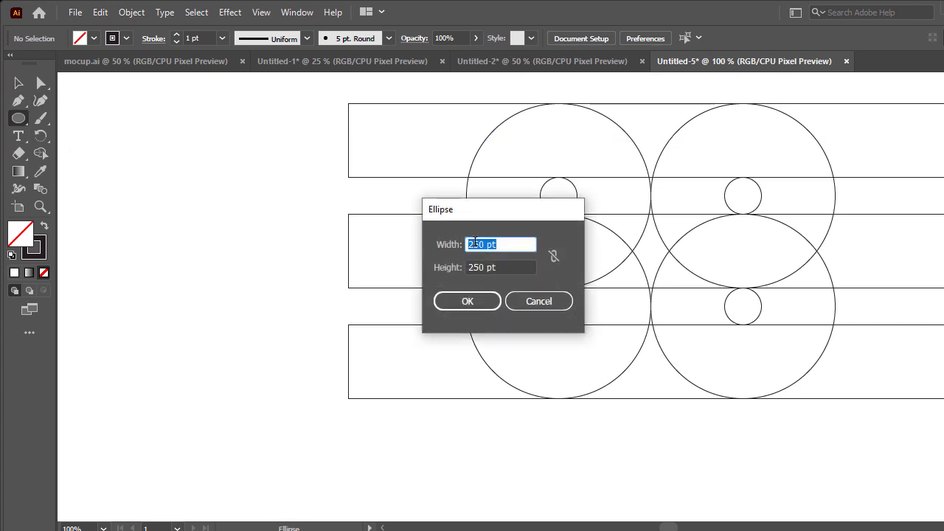
drag(484, 244, 466, 249)
text(30)
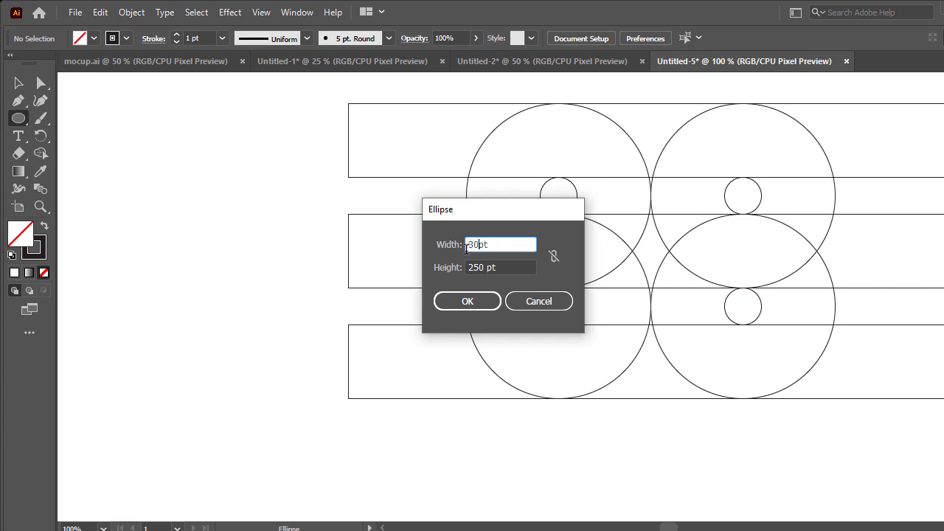
drag(481, 269, 448, 268)
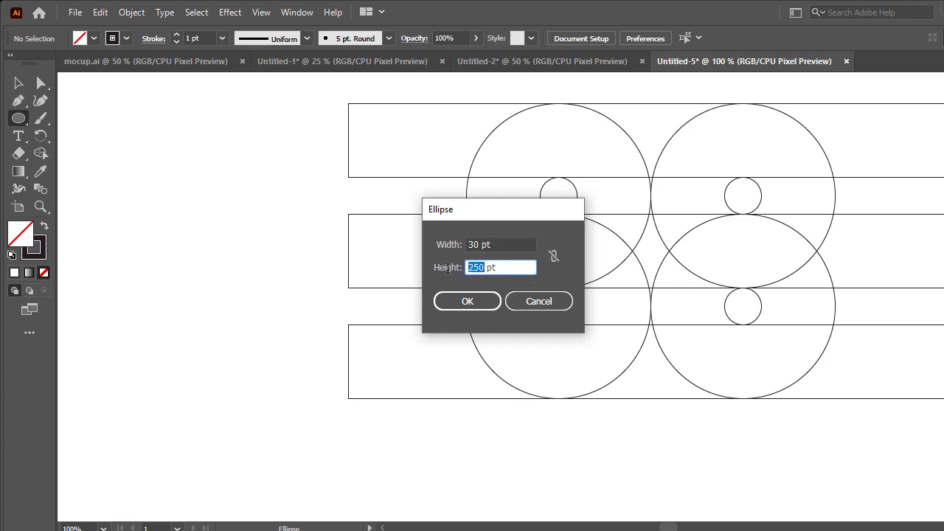
text(30)
click(473, 301)
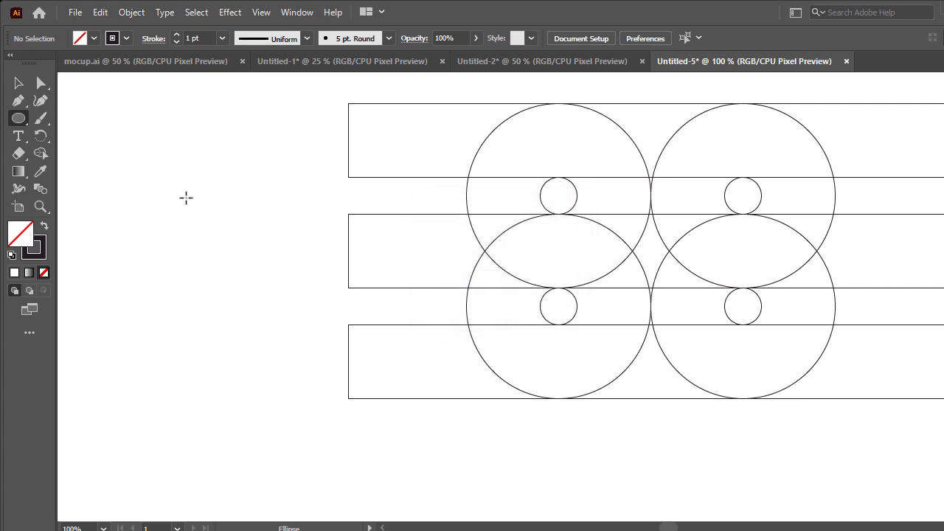
click(18, 83)
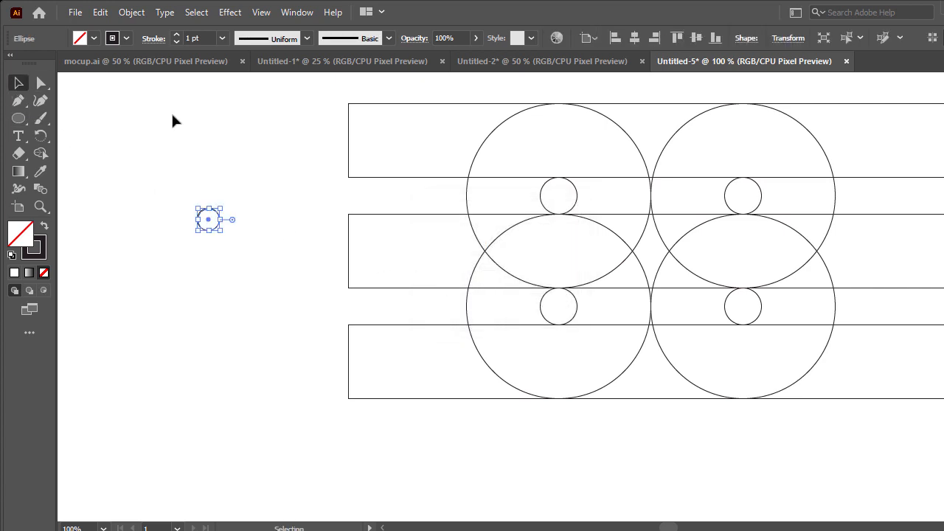
Step: Place the 30 pt circle inside the upper right large circle, resting on the first bar's lower edge and touching the large circle's right side
click(217, 190)
drag(217, 217, 828, 163)
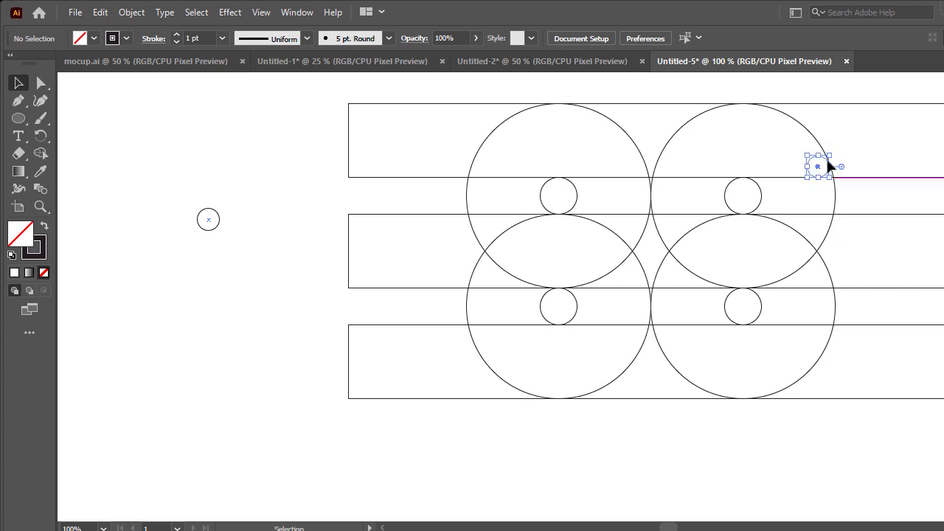
click(872, 143)
scroll(893, 164, up, 3)
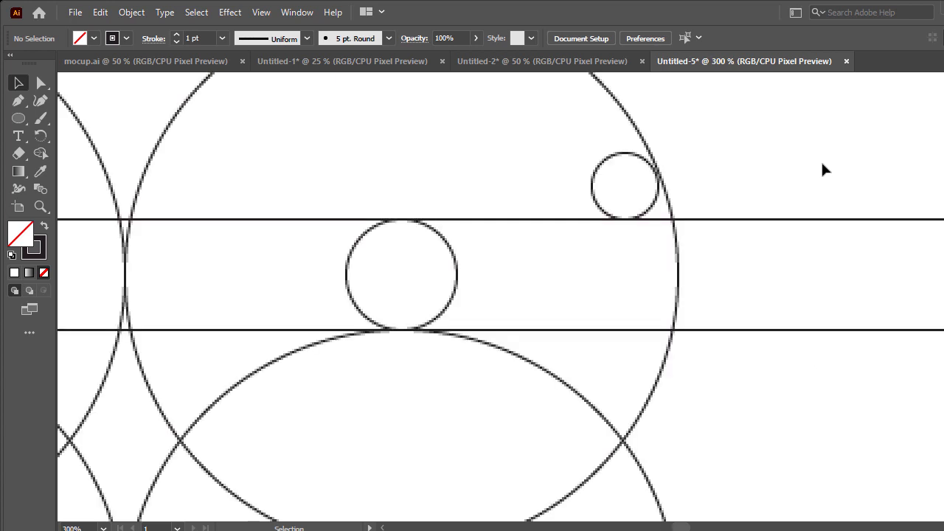
click(632, 156)
key(Right)
key(Right)
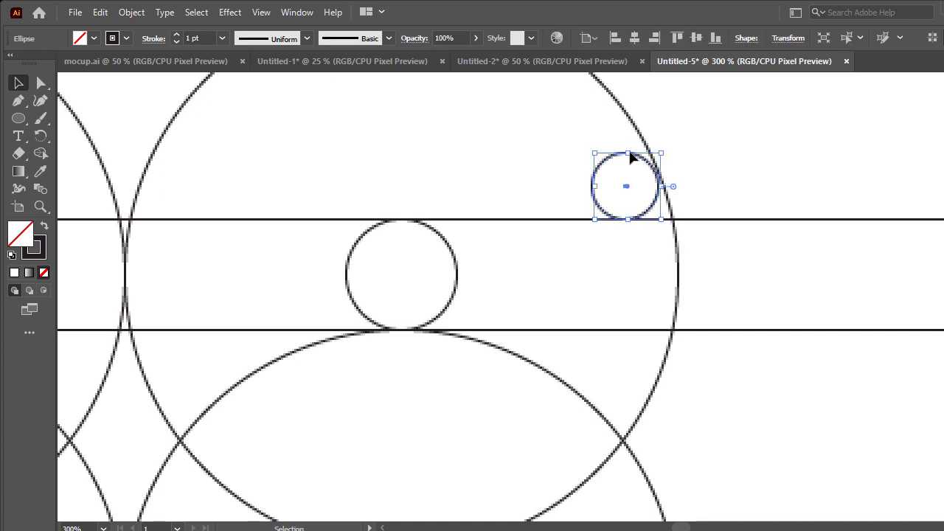
click(829, 155)
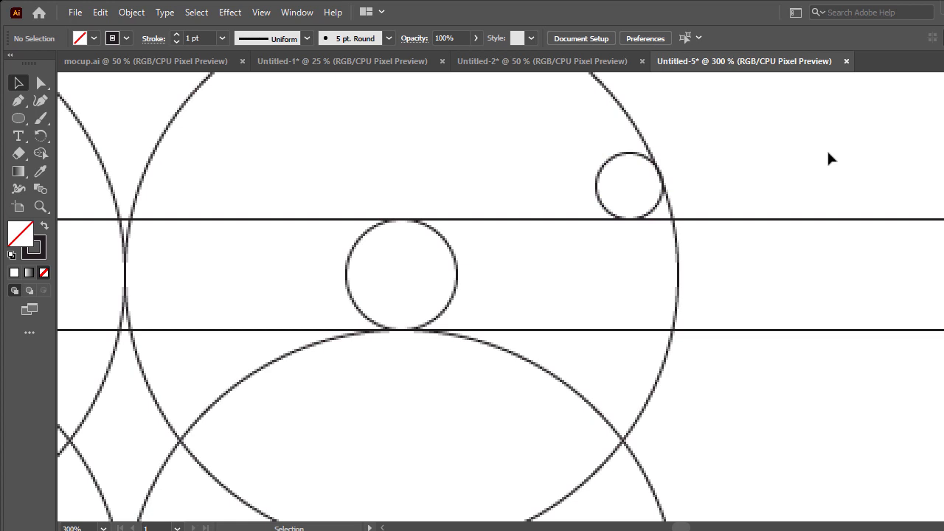
Step: Create a circle 20 pt wide and 20 pt high in the empty area above and left of the bars
scroll(829, 155, down, 4)
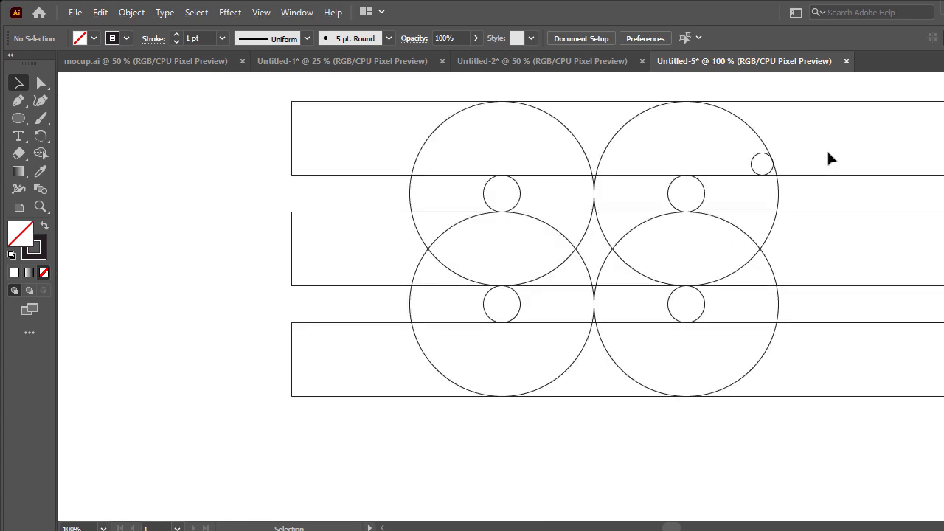
scroll(828, 159, up, 2)
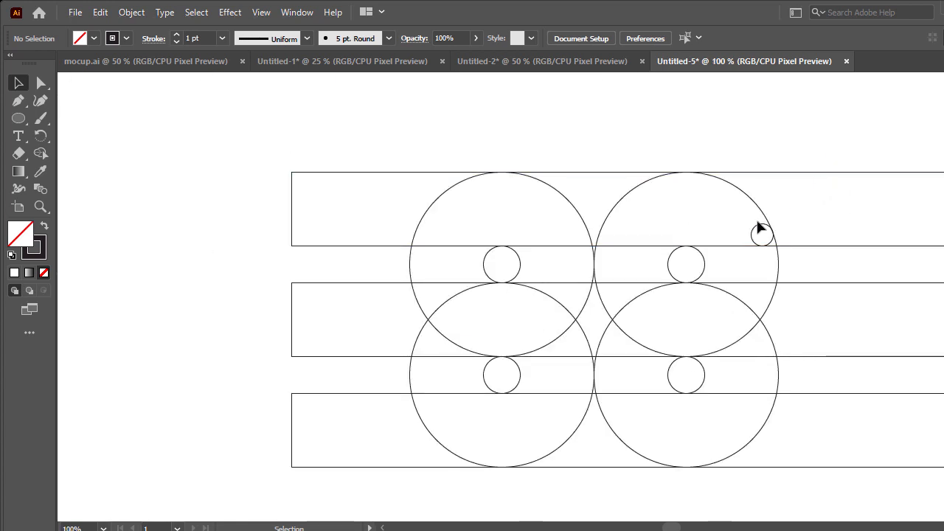
click(761, 233)
click(764, 201)
click(25, 120)
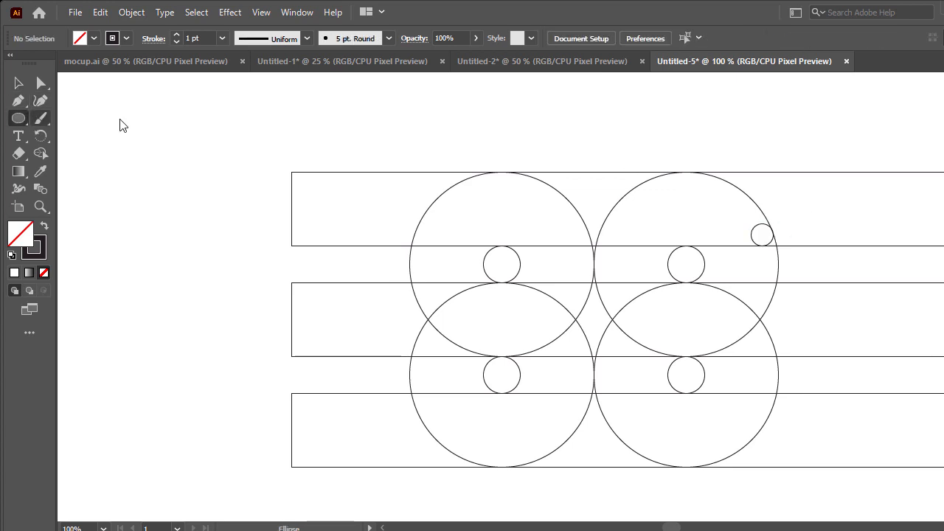
click(160, 132)
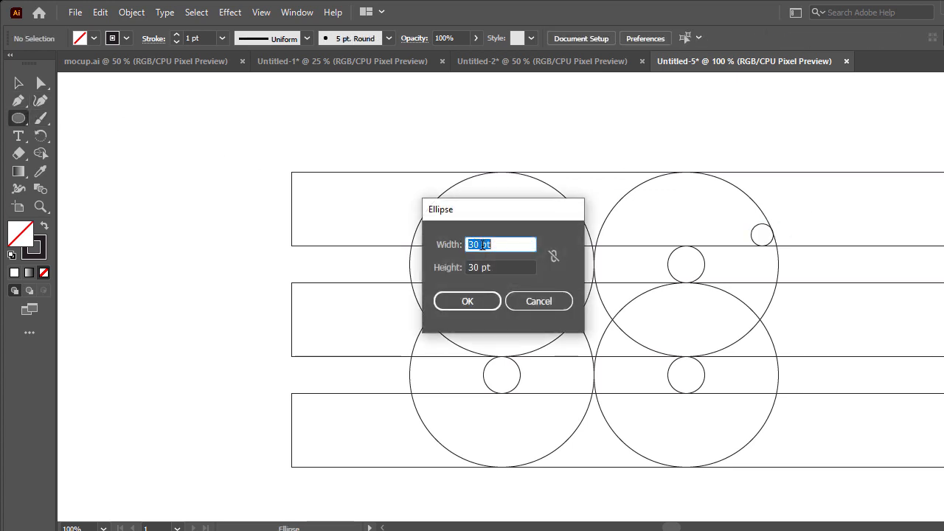
drag(482, 244, 469, 246)
text(20)
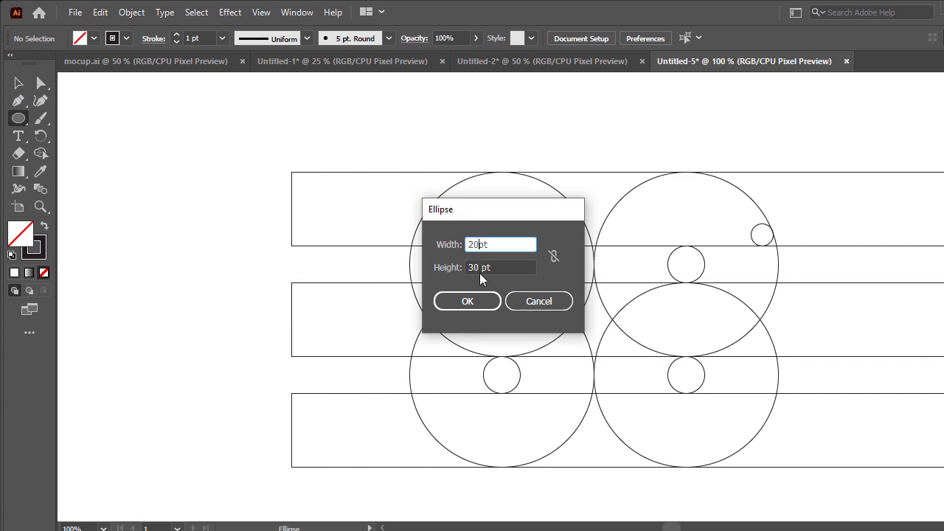
key(Tab)
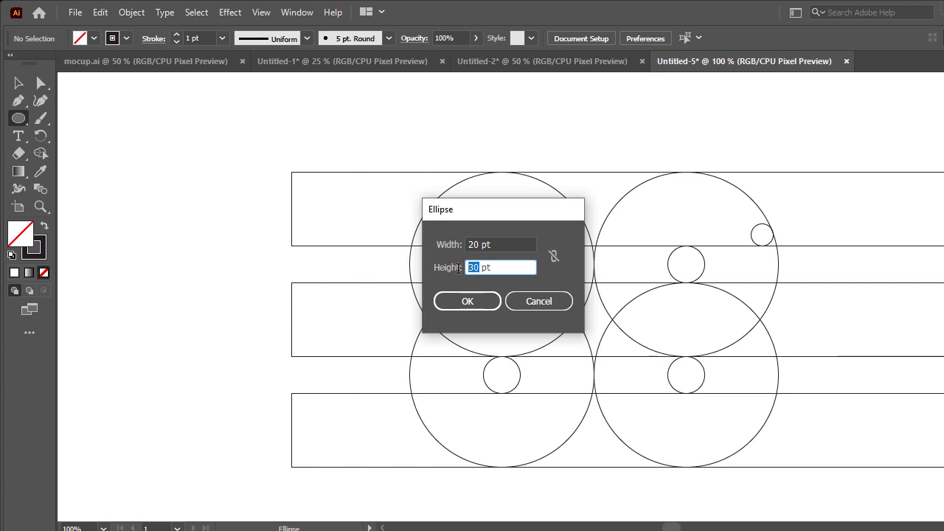
text(20)
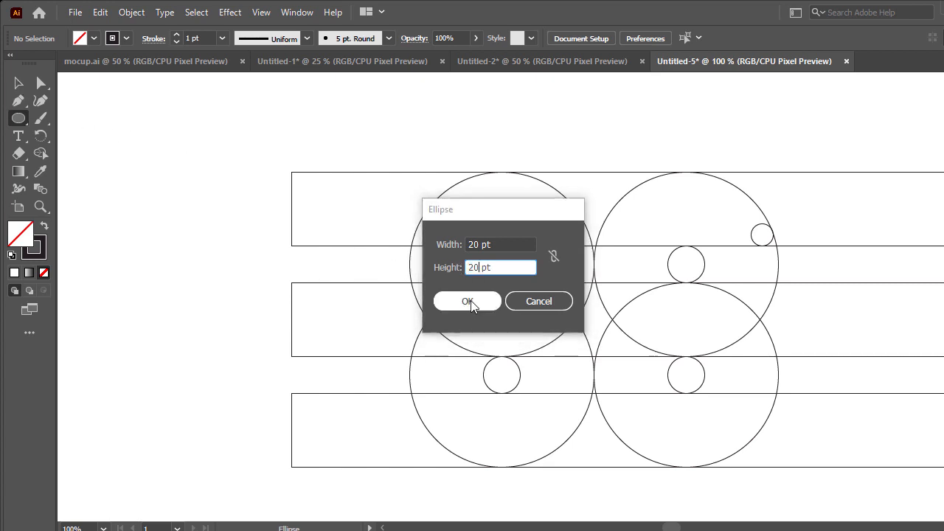
click(467, 301)
click(18, 82)
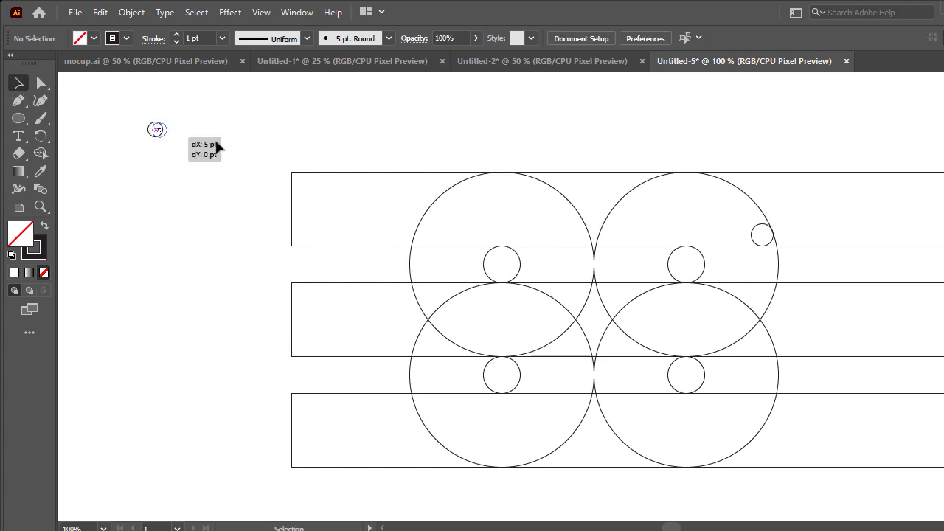
Step: Place the 20 pt circle as an eye in the first bar, inside the upper right large circle and slightly right of its centre
drag(156, 143, 706, 200)
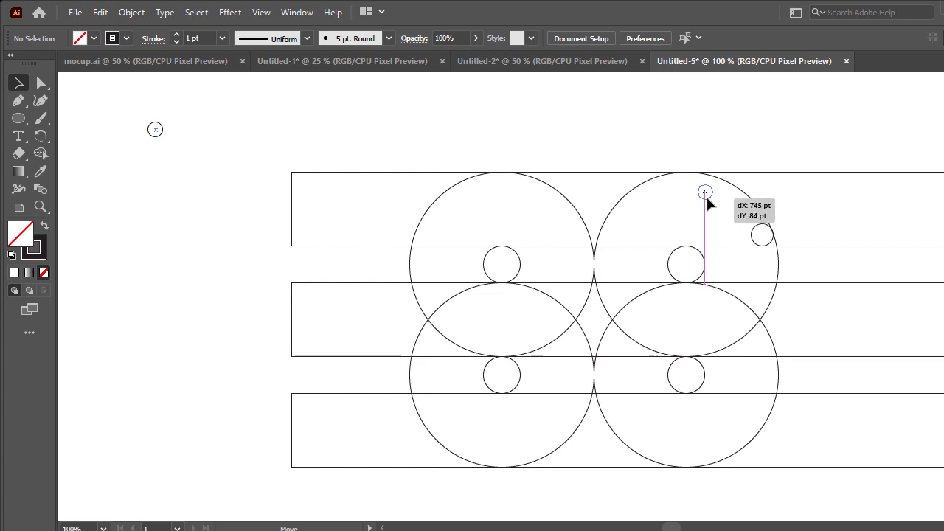
drag(705, 196, 706, 196)
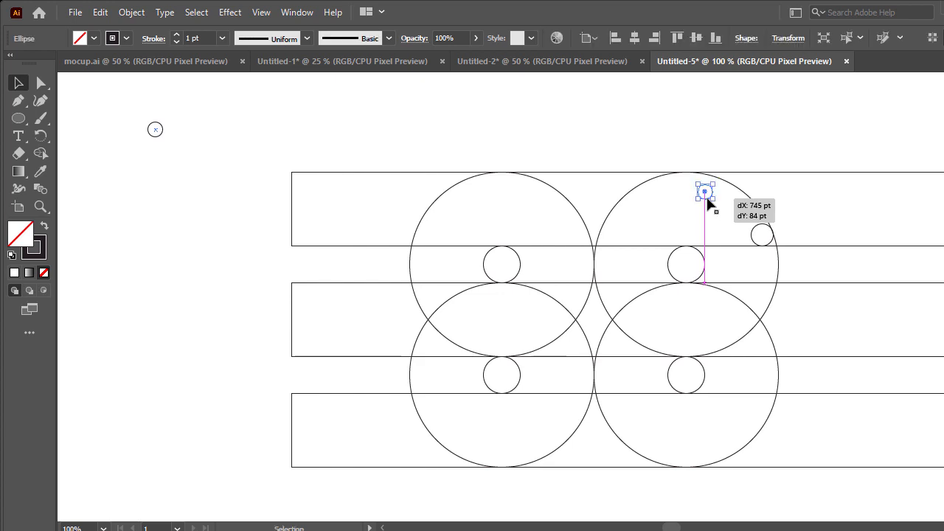
click(729, 152)
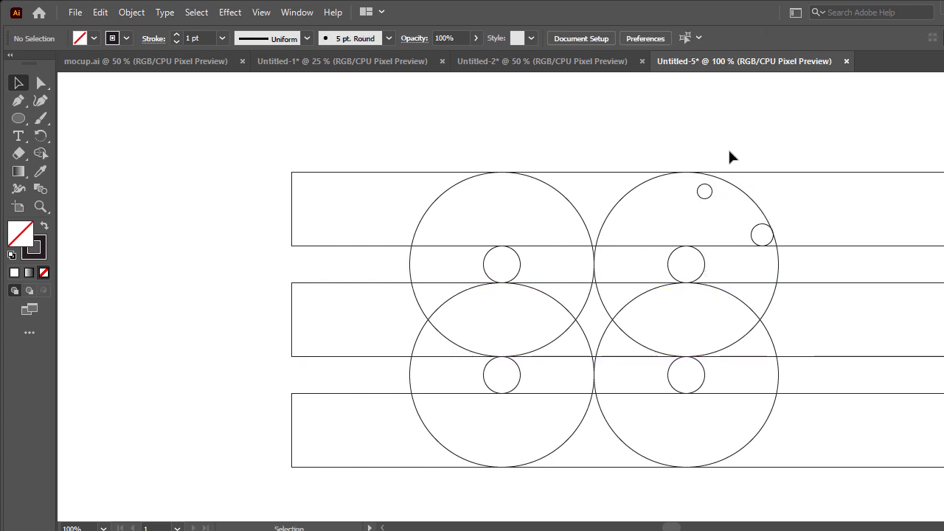
drag(706, 192, 706, 195)
click(741, 143)
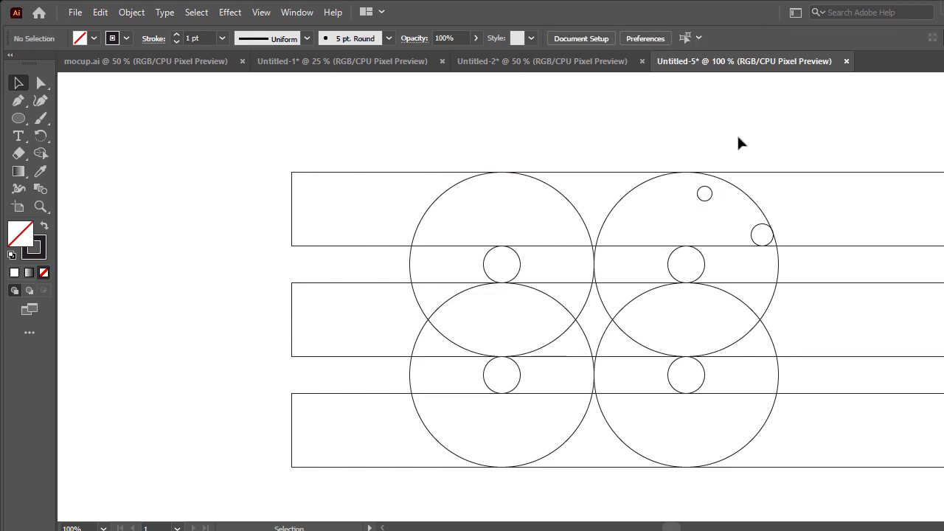
Step: Select the whole grid and merge its regions with the Shape Builder into one S-shaped snake, leaving out the eye and rounding the mouth corner
scroll(740, 140, down, 2)
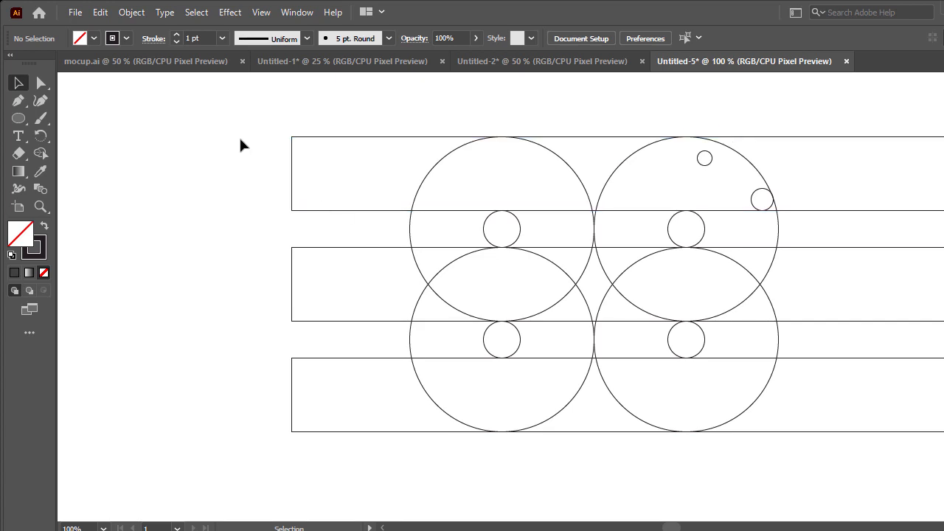
drag(239, 132, 843, 466)
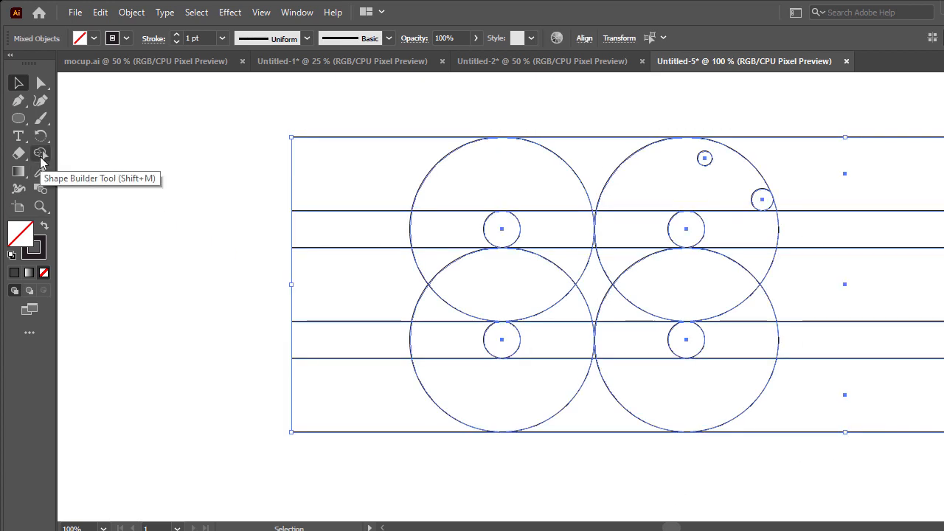
click(41, 155)
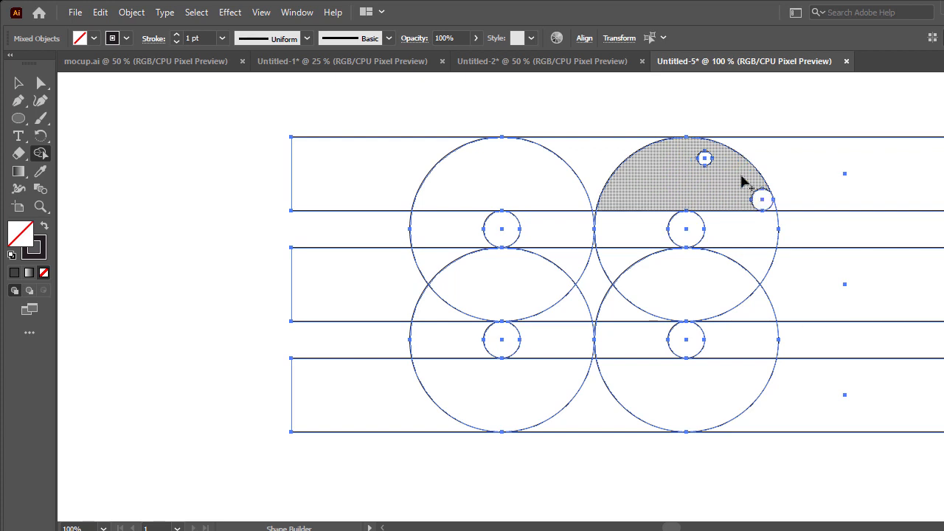
mouse_move(761, 198)
mouse_down()
mouse_move(686, 173)
mouse_move(552, 165)
mouse_move(528, 167)
mouse_move(482, 200)
mouse_move(467, 253)
mouse_move(545, 272)
mouse_move(647, 276)
mouse_move(562, 287)
mouse_move(696, 299)
mouse_move(737, 312)
mouse_move(750, 337)
mouse_move(708, 381)
mouse_move(550, 383)
mouse_up()
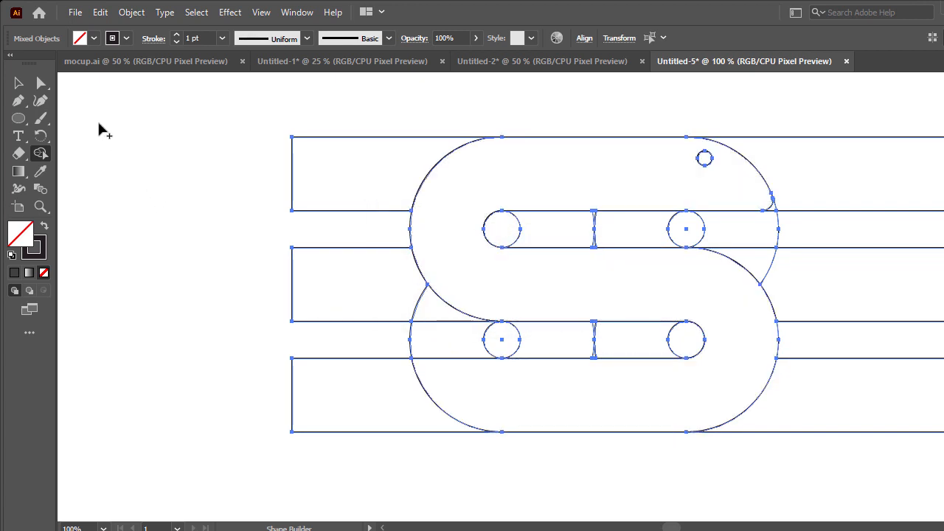
click(18, 83)
click(133, 133)
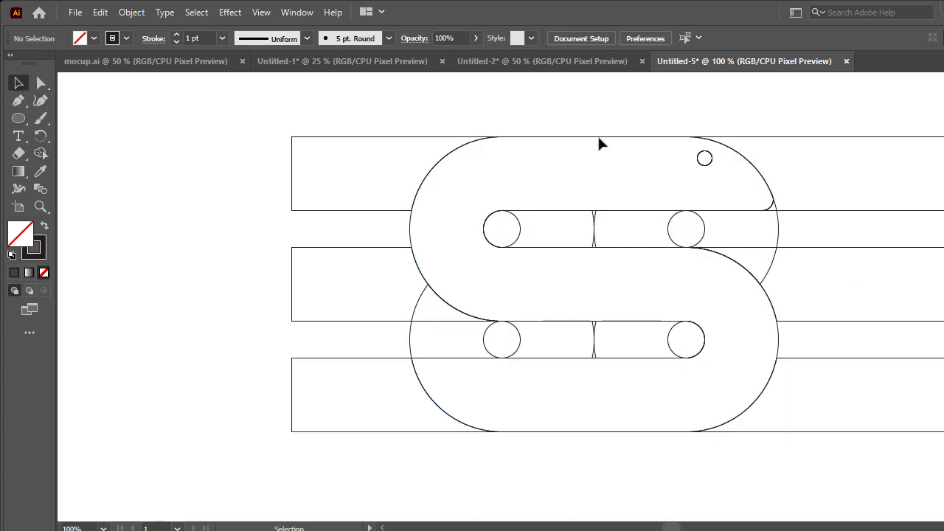
Step: Ungroup the group that contains the merged S-shaped snake
click(714, 162)
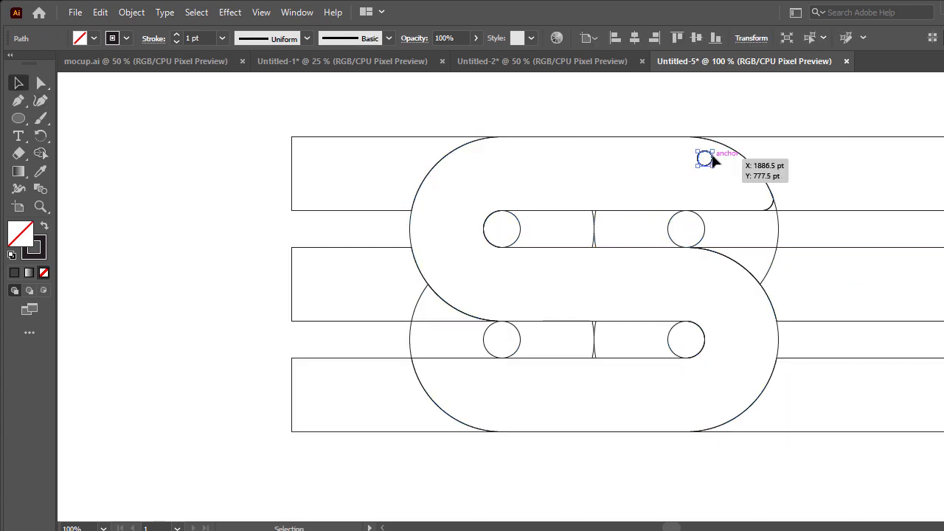
click(730, 101)
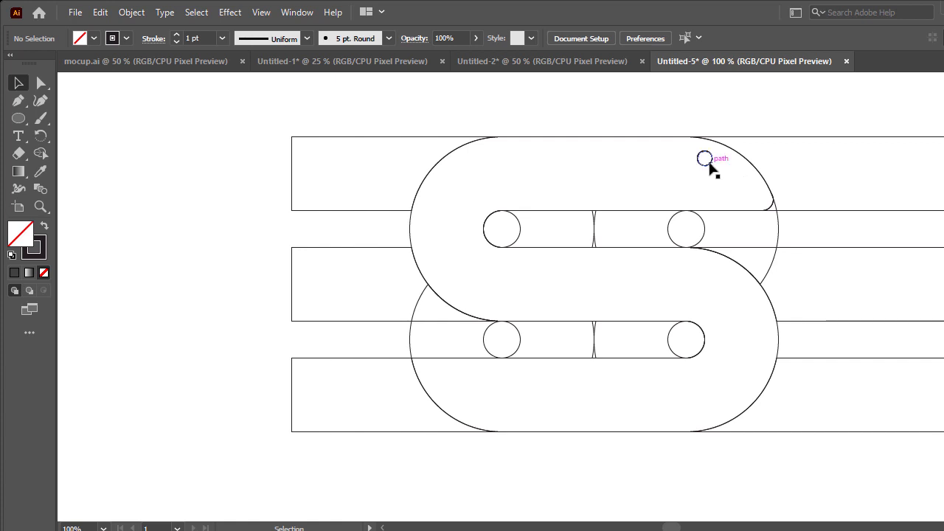
click(577, 138)
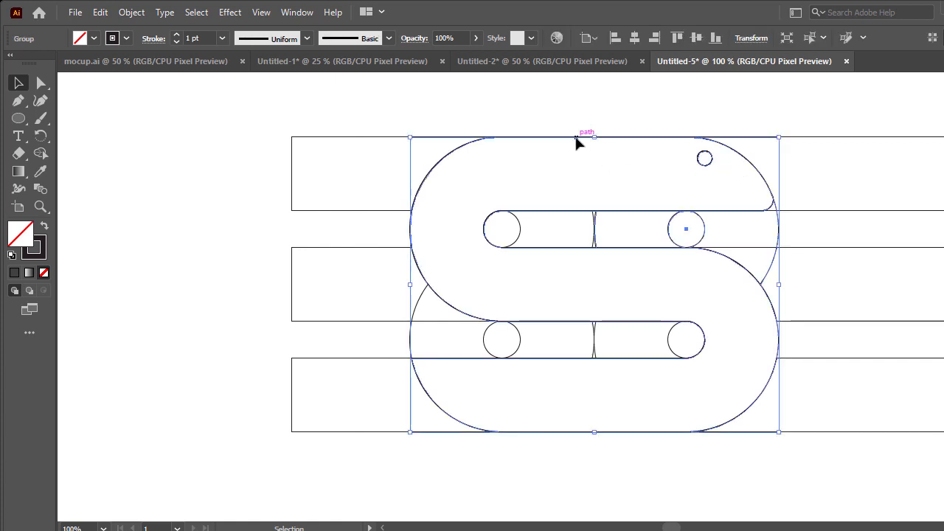
right_click(577, 143)
click(631, 261)
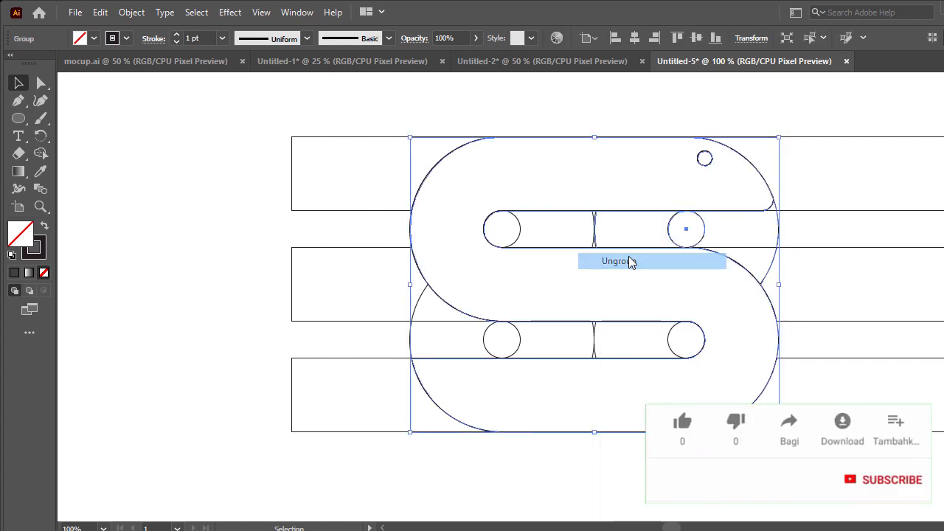
click(566, 113)
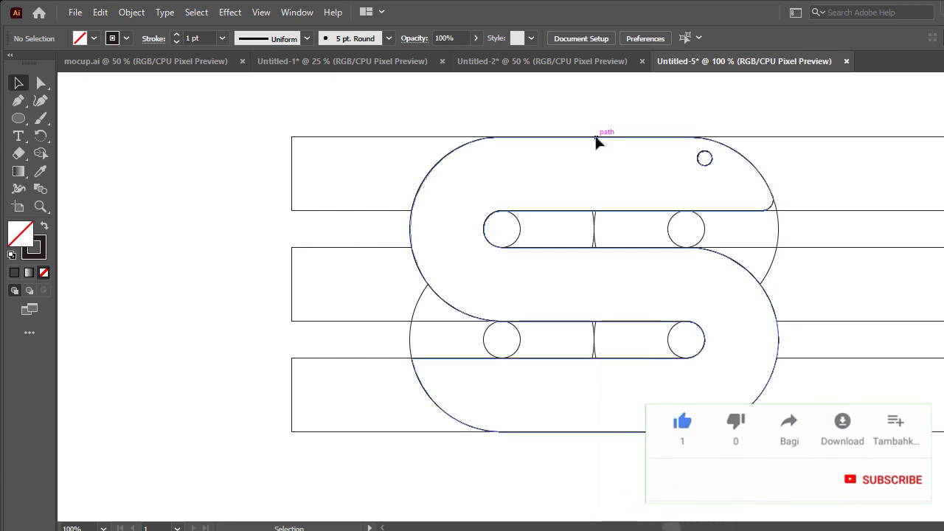
Step: Fill the S-shaped snake compound path with the dark gray swatch and deselect it
click(596, 138)
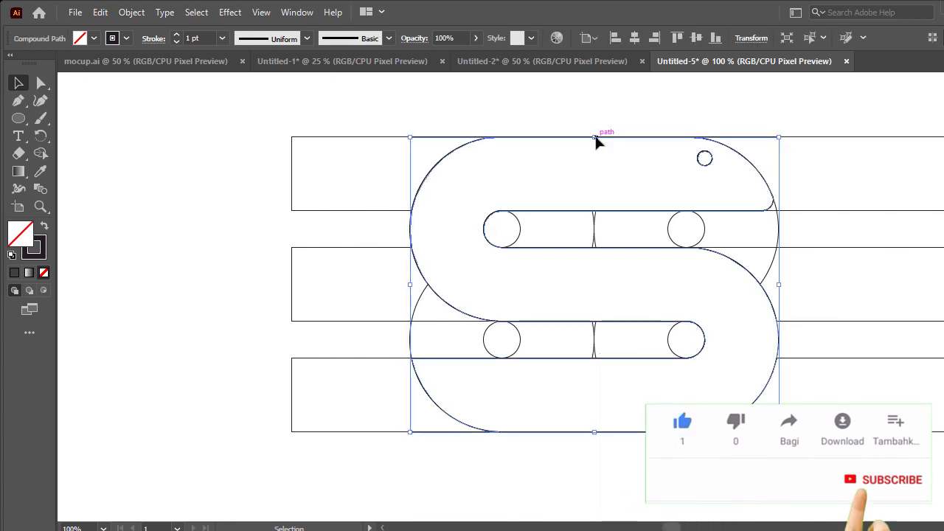
click(93, 38)
click(29, 107)
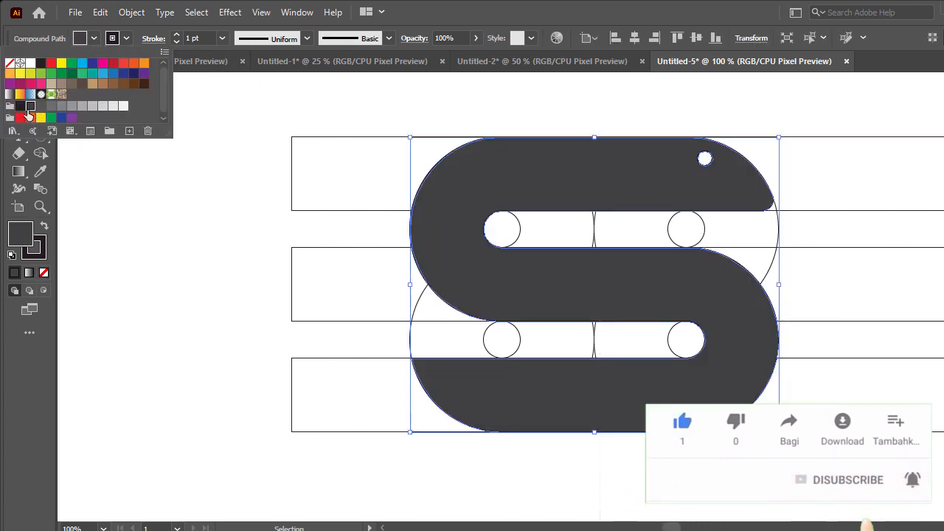
click(191, 211)
click(190, 211)
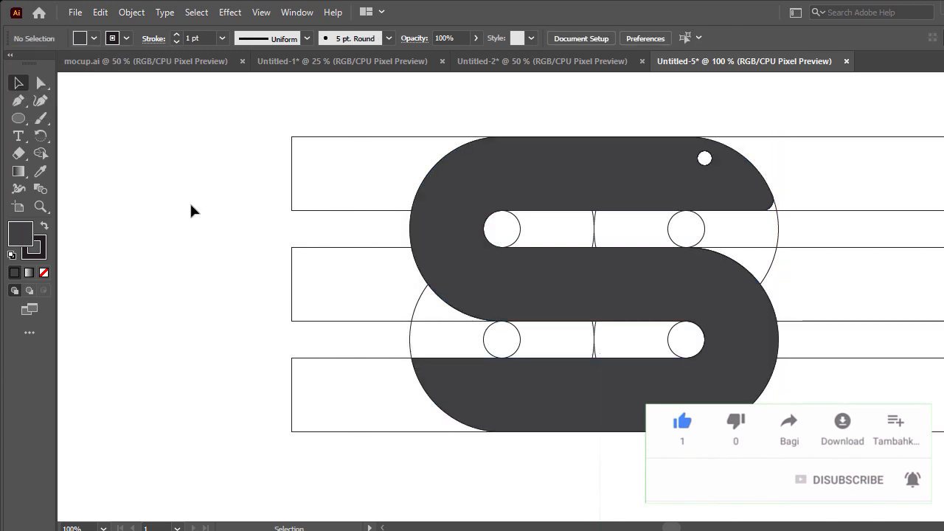